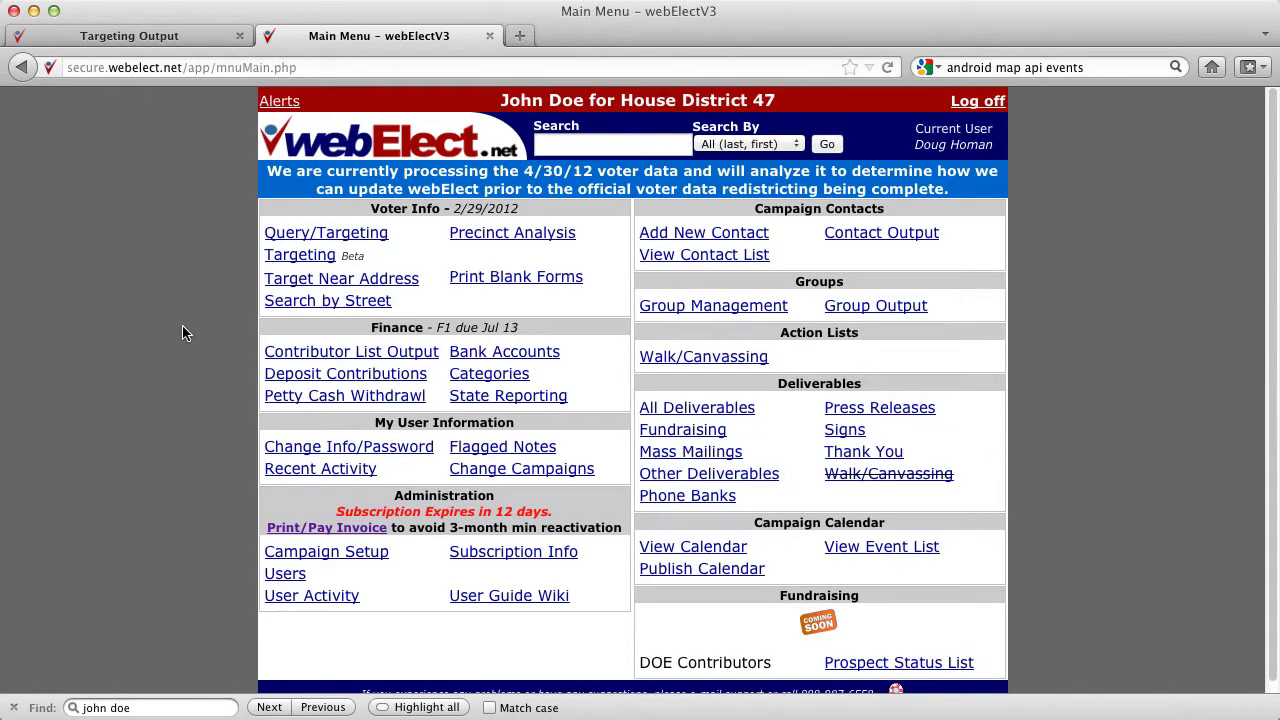
Start a beta Targeting query for Republicans with 10 PRI and 08 PRI voting history, excluding households that have a Don't Mail member.
click(300, 258)
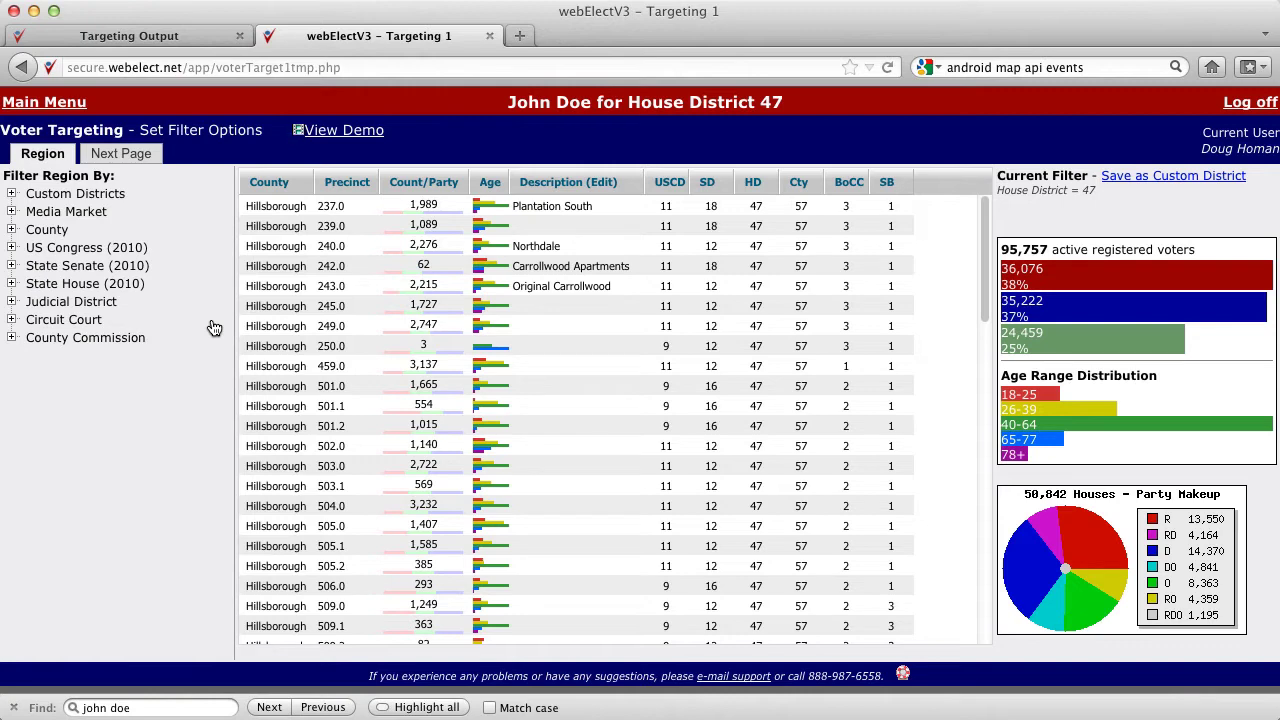
click(120, 156)
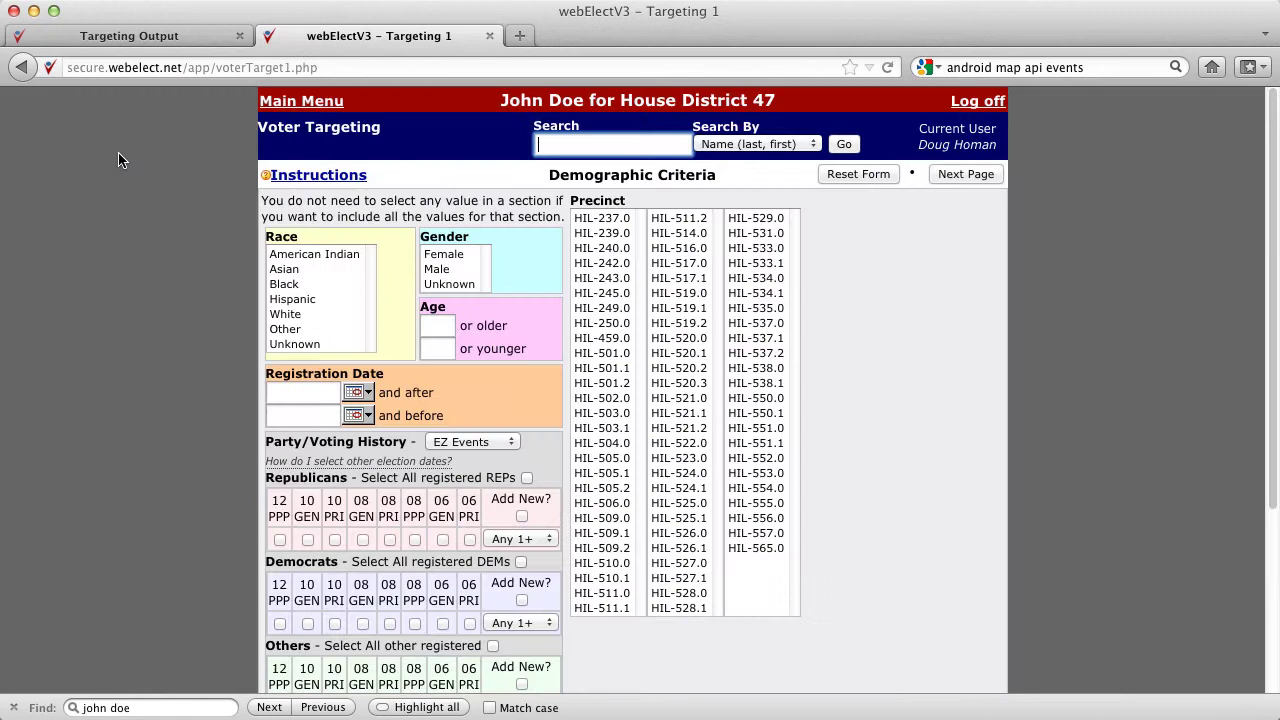
click(335, 540)
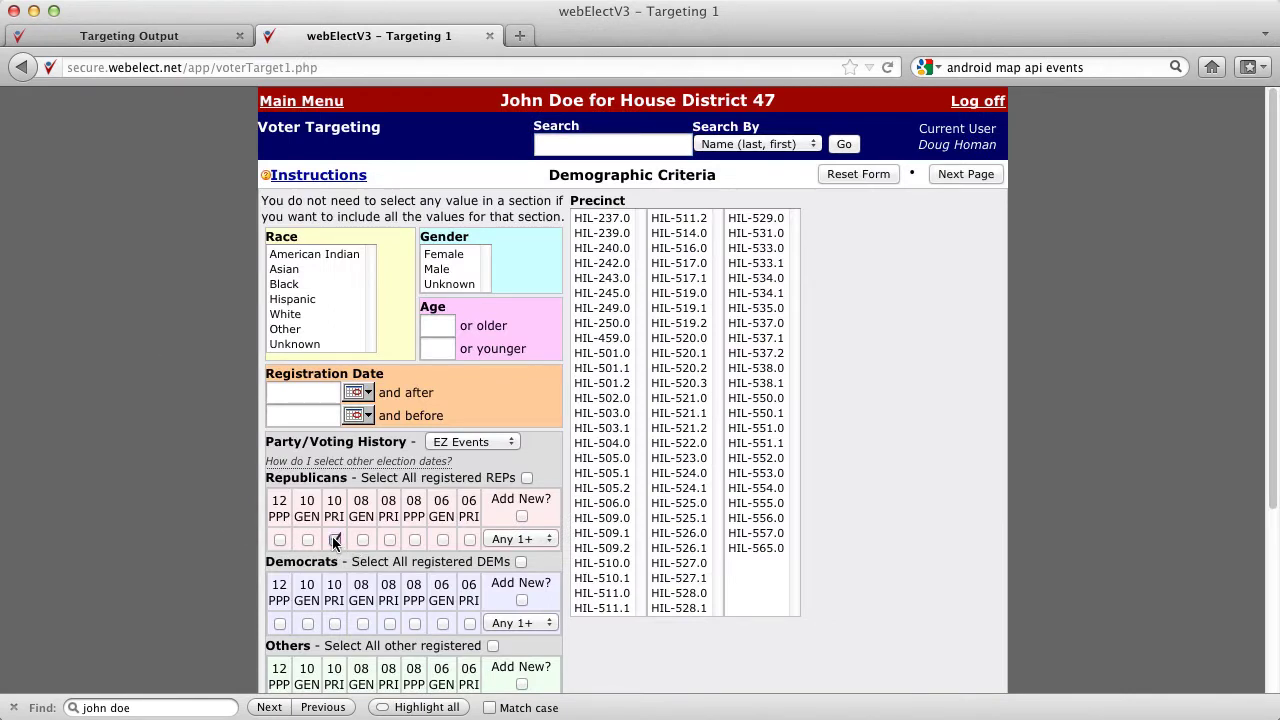
click(389, 540)
click(958, 174)
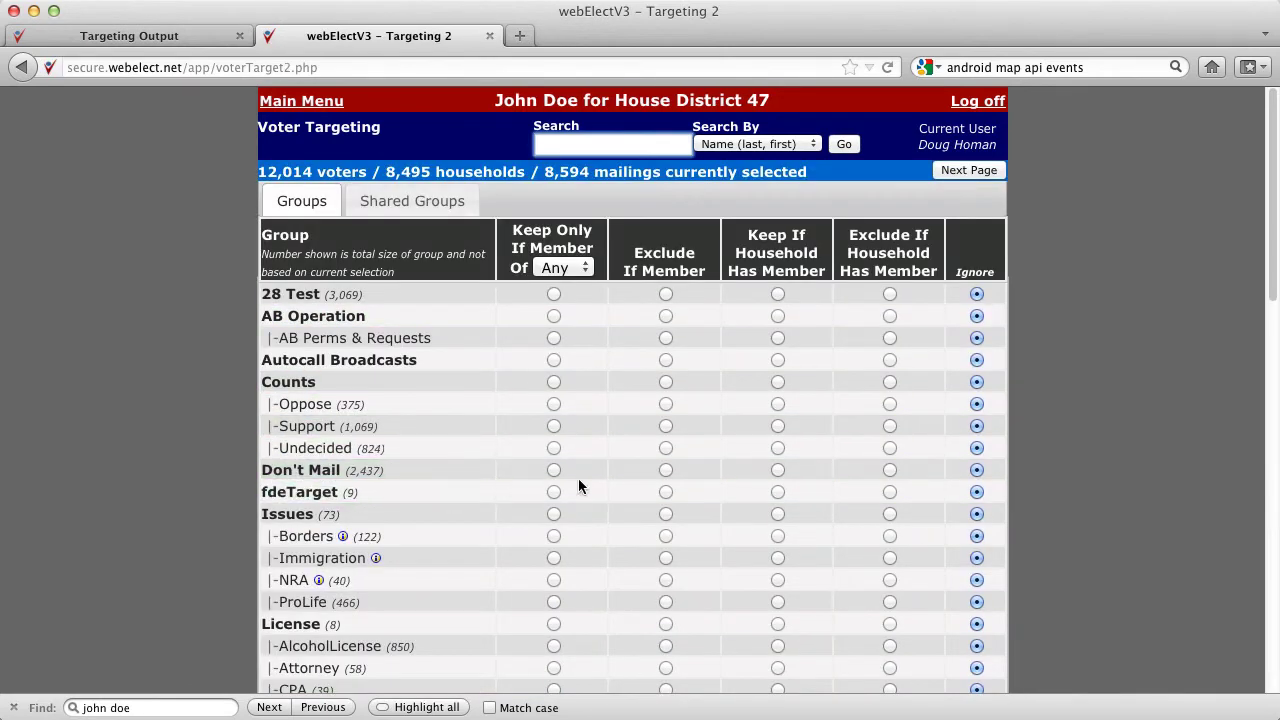
click(890, 470)
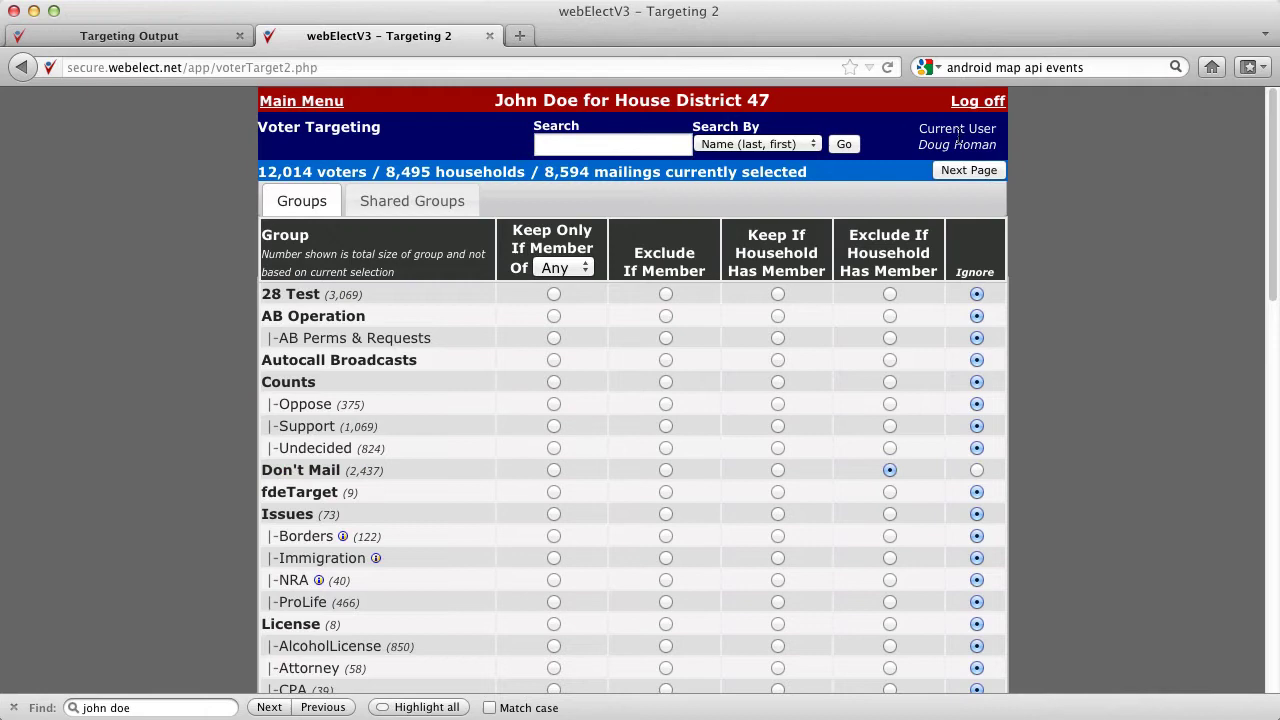
click(967, 170)
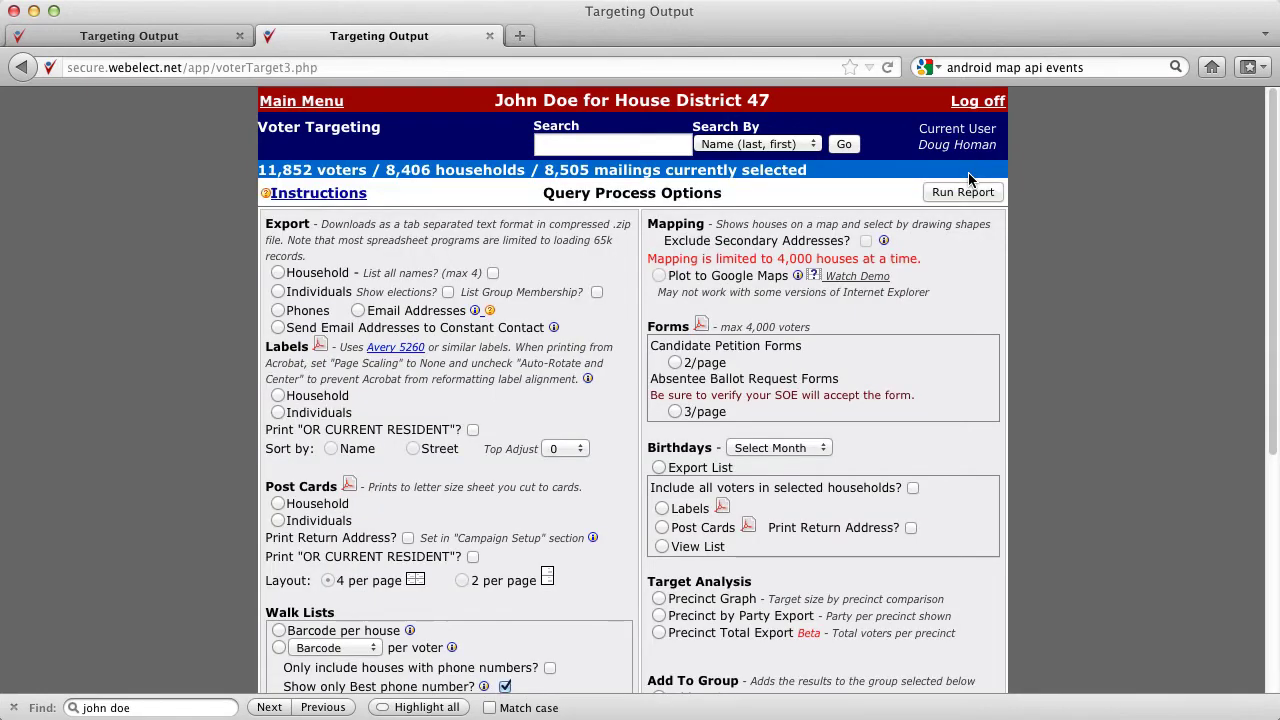
Run the query with its results added to a new walk target list.
scroll(952, 342, down, 5)
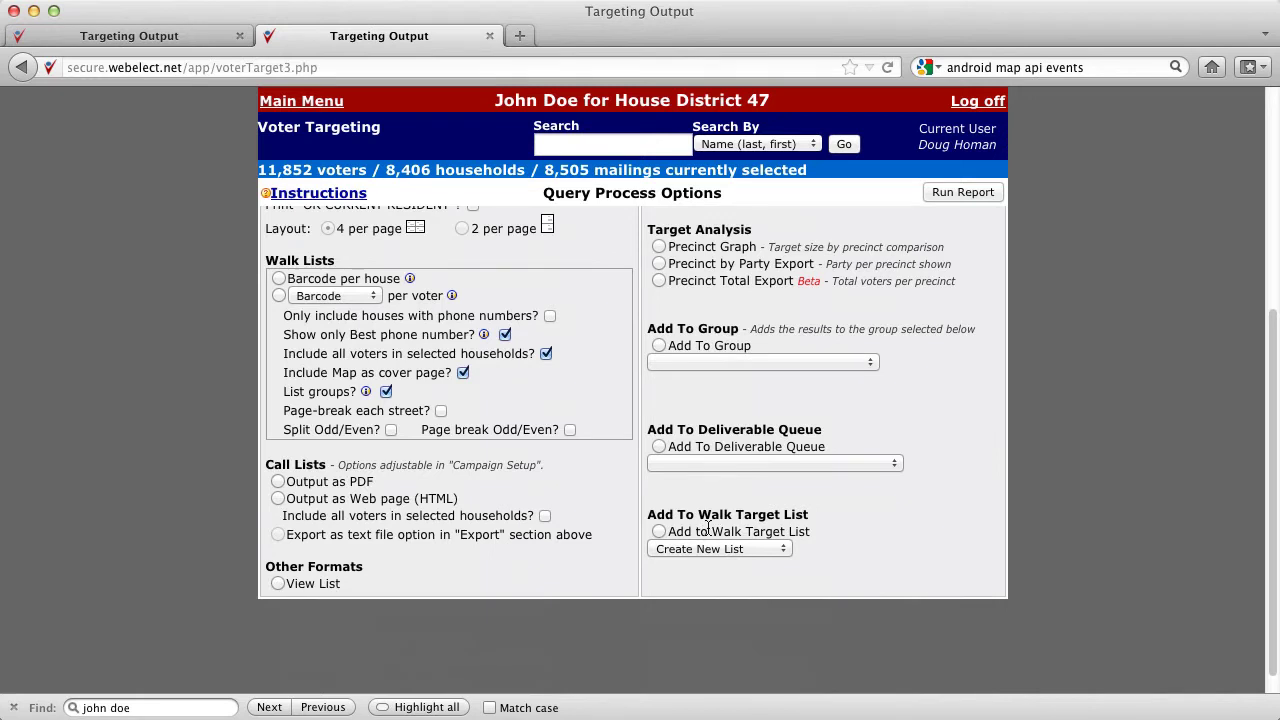
click(659, 532)
click(785, 550)
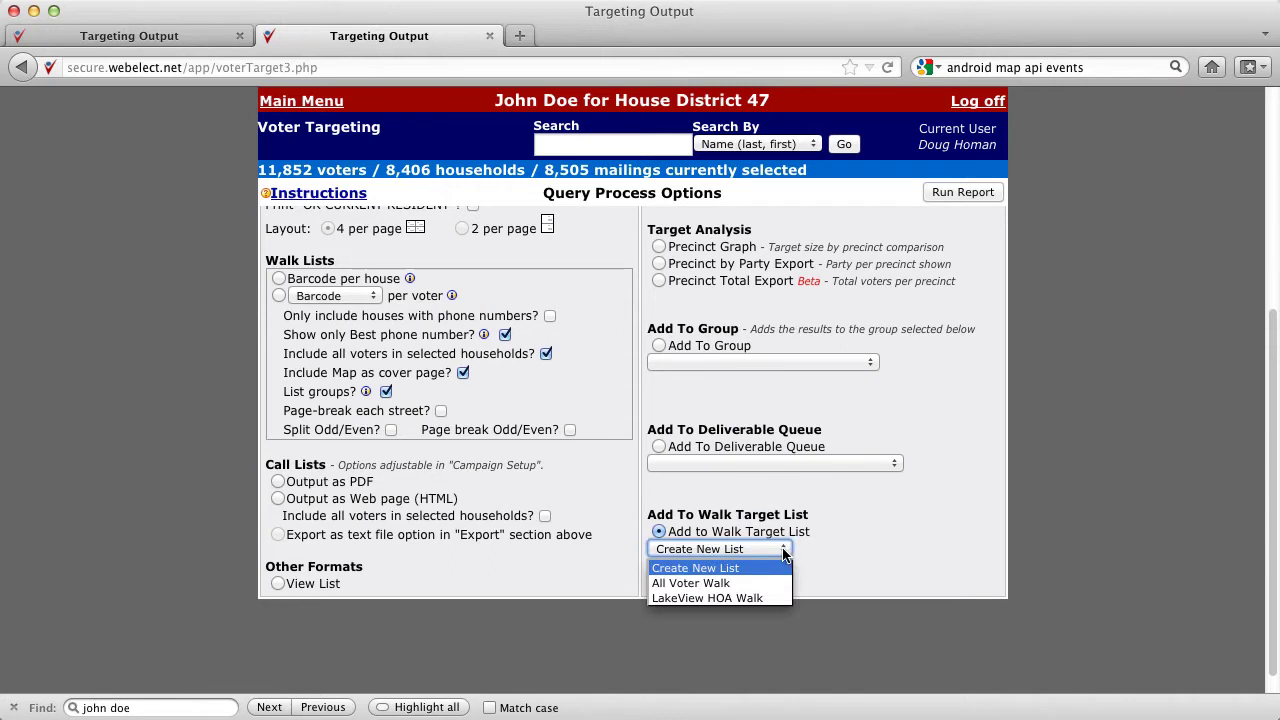
click(784, 551)
scroll(889, 483, down, 1)
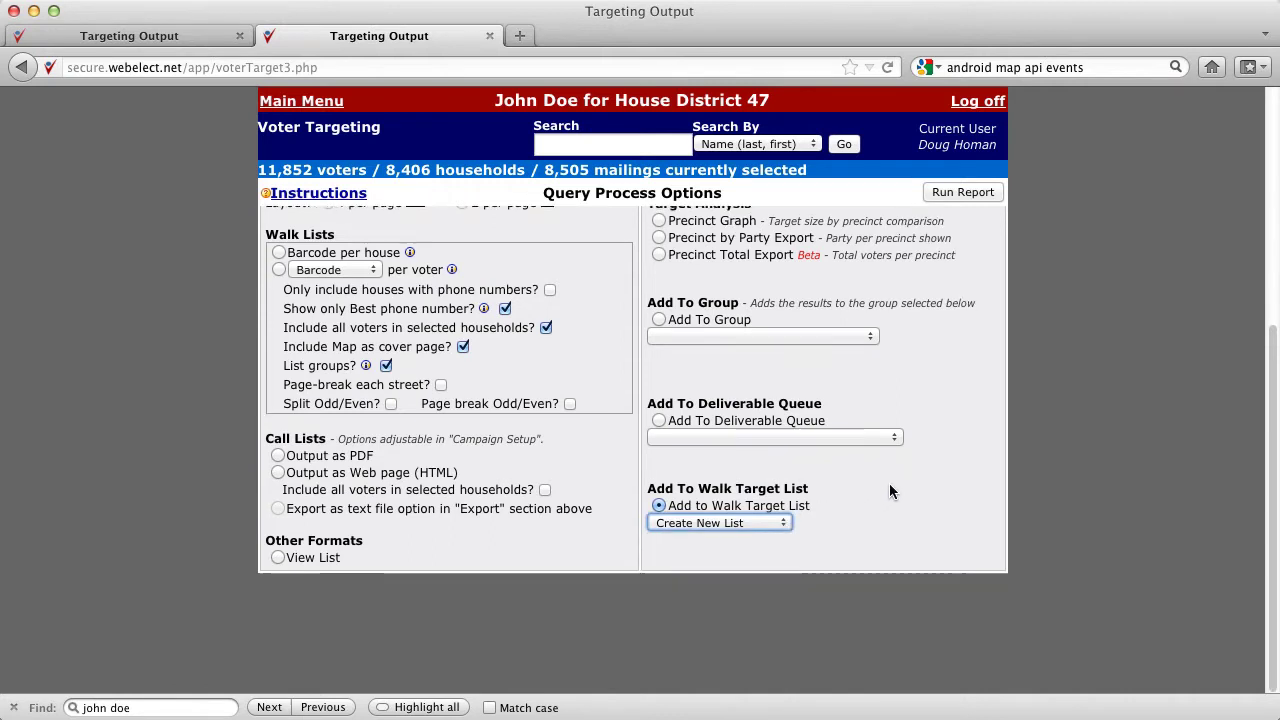
scroll(889, 483, up, 4)
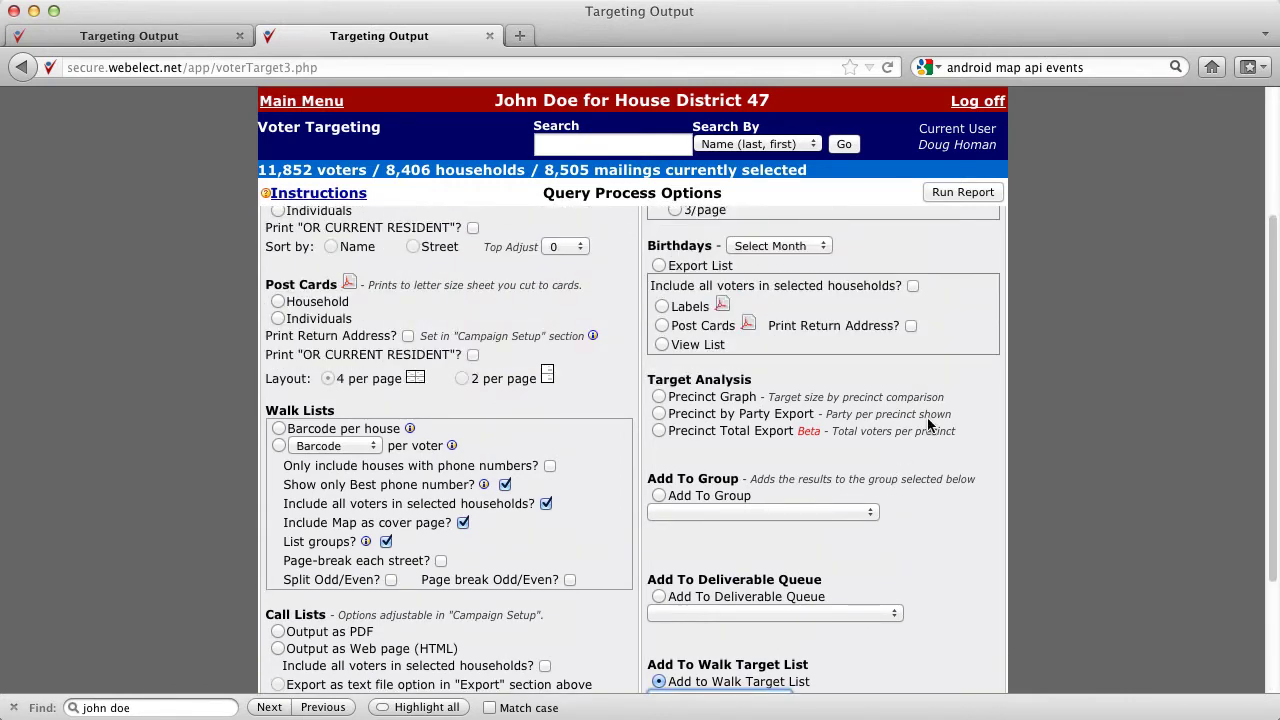
click(955, 193)
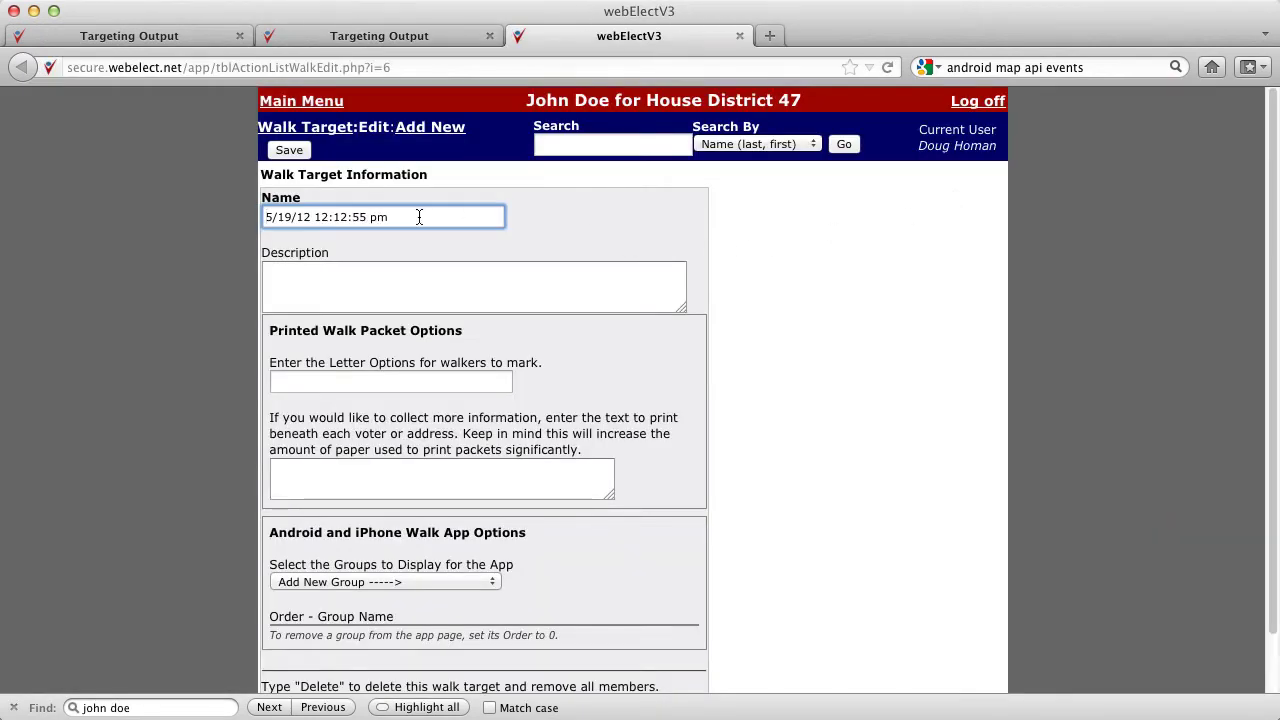
Name the walk target "Primary Republican Walk" and describe it as "This is the walk target of voters for our primary election".
drag(419, 217, 241, 213)
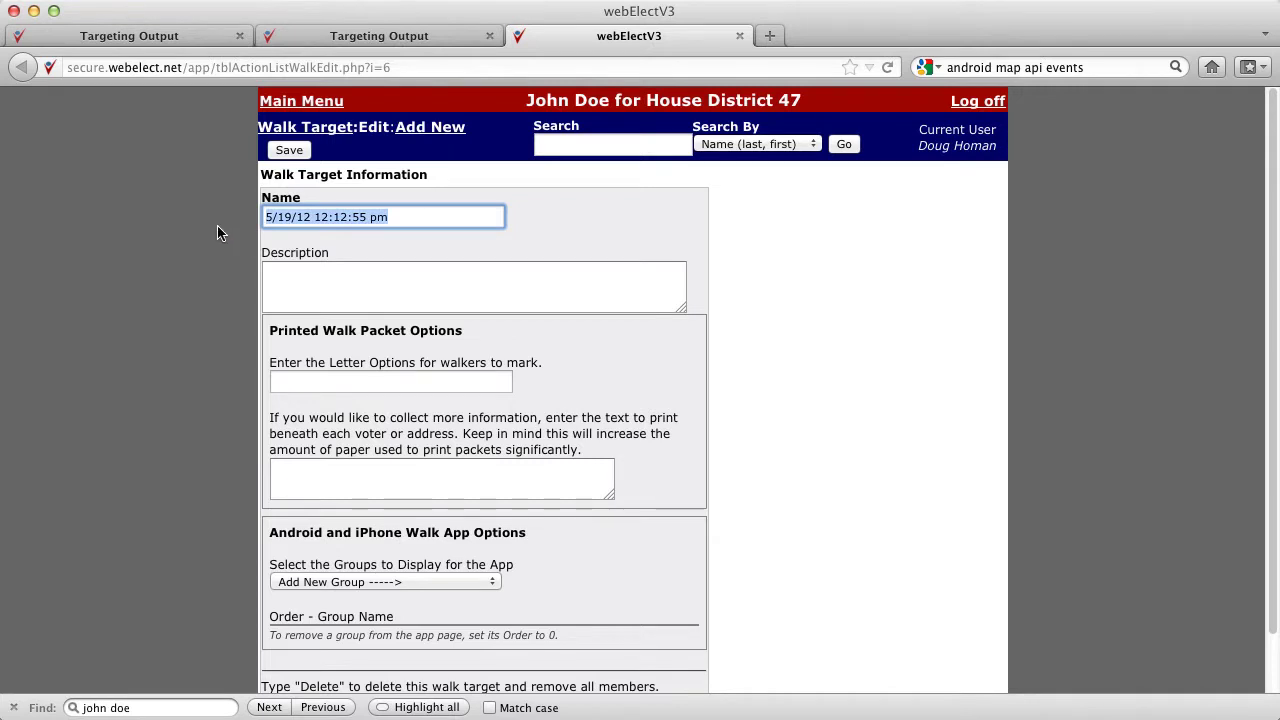
text(Pri)
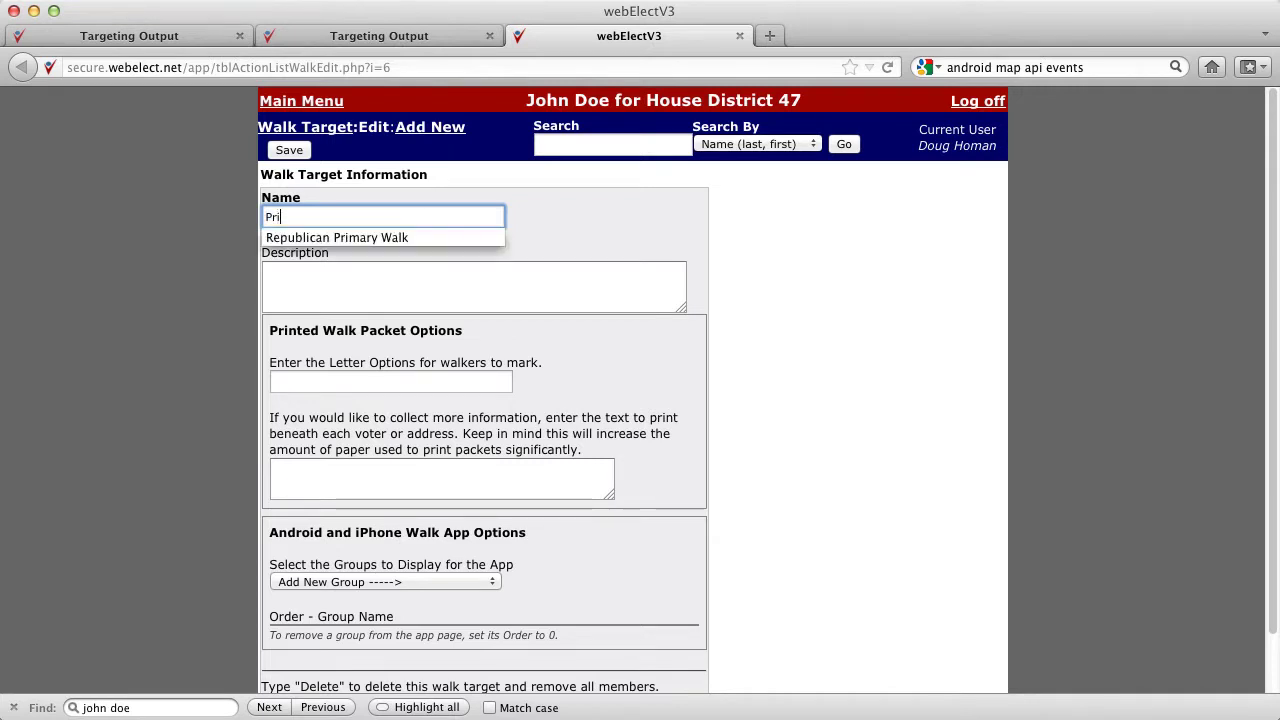
text(mary Republica)
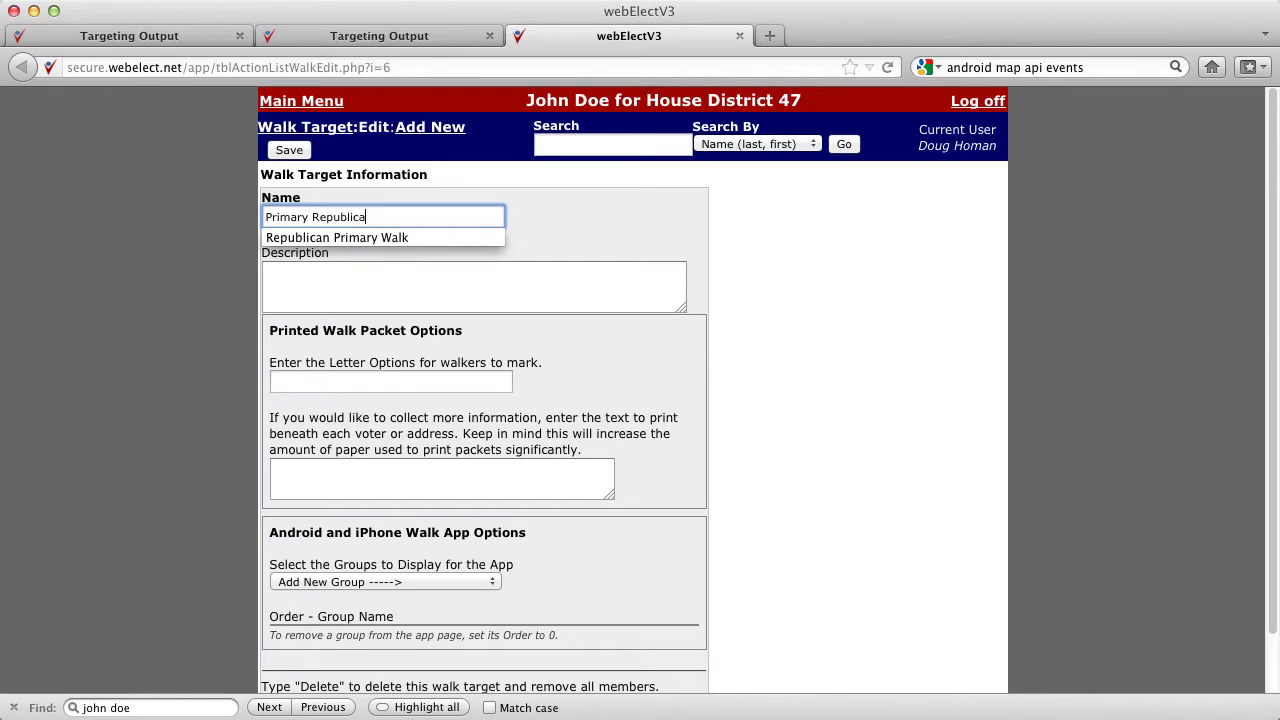
text(n Walk)
key(Tab)
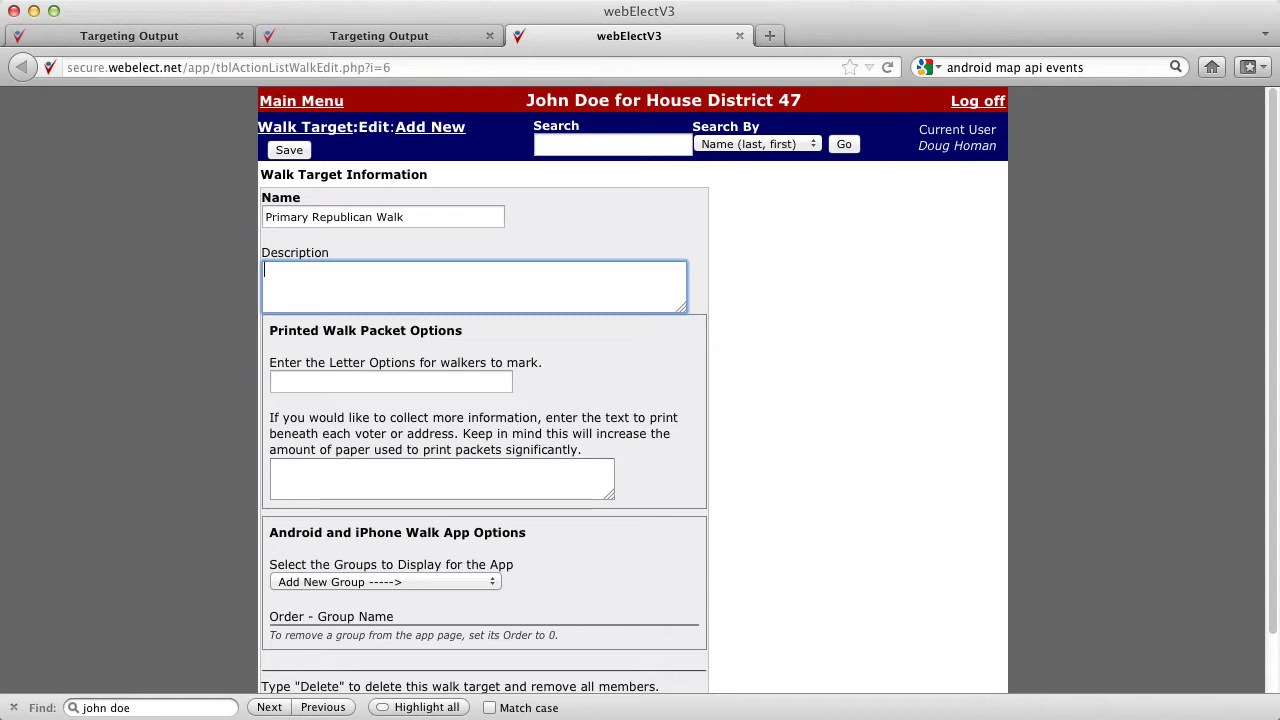
text(This is the walk target of voters for our primary election)
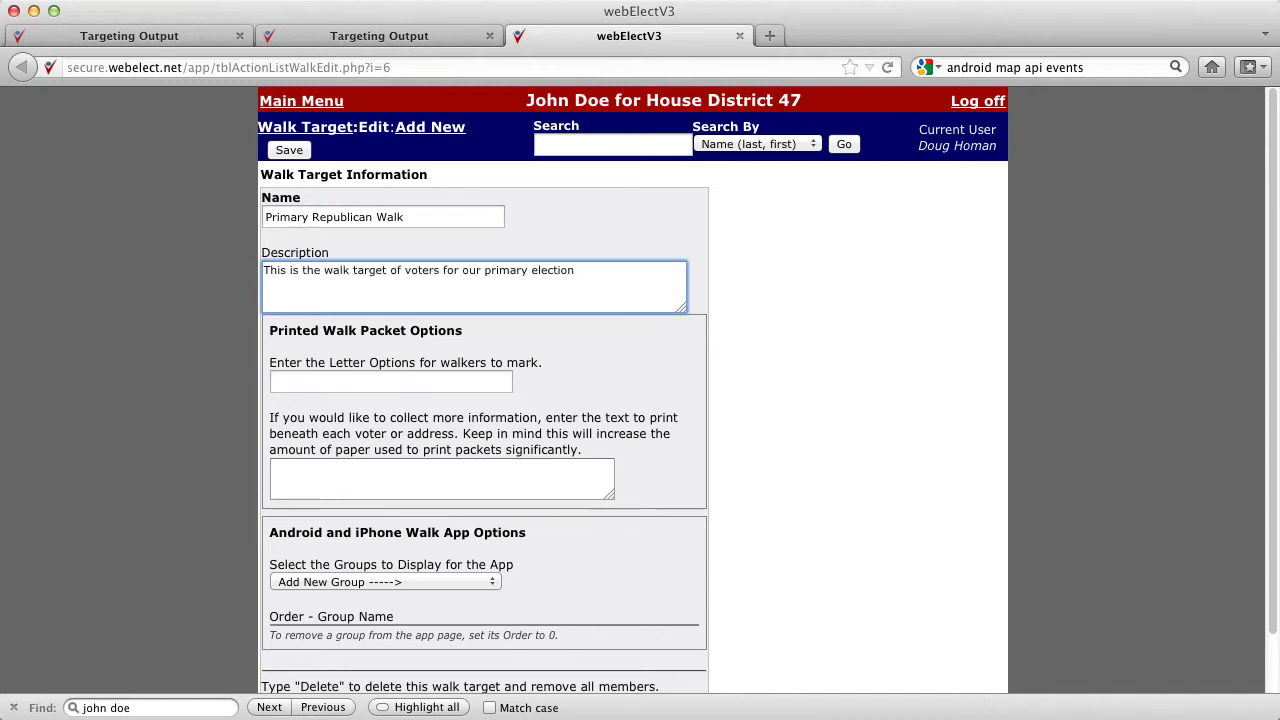
key(Tab)
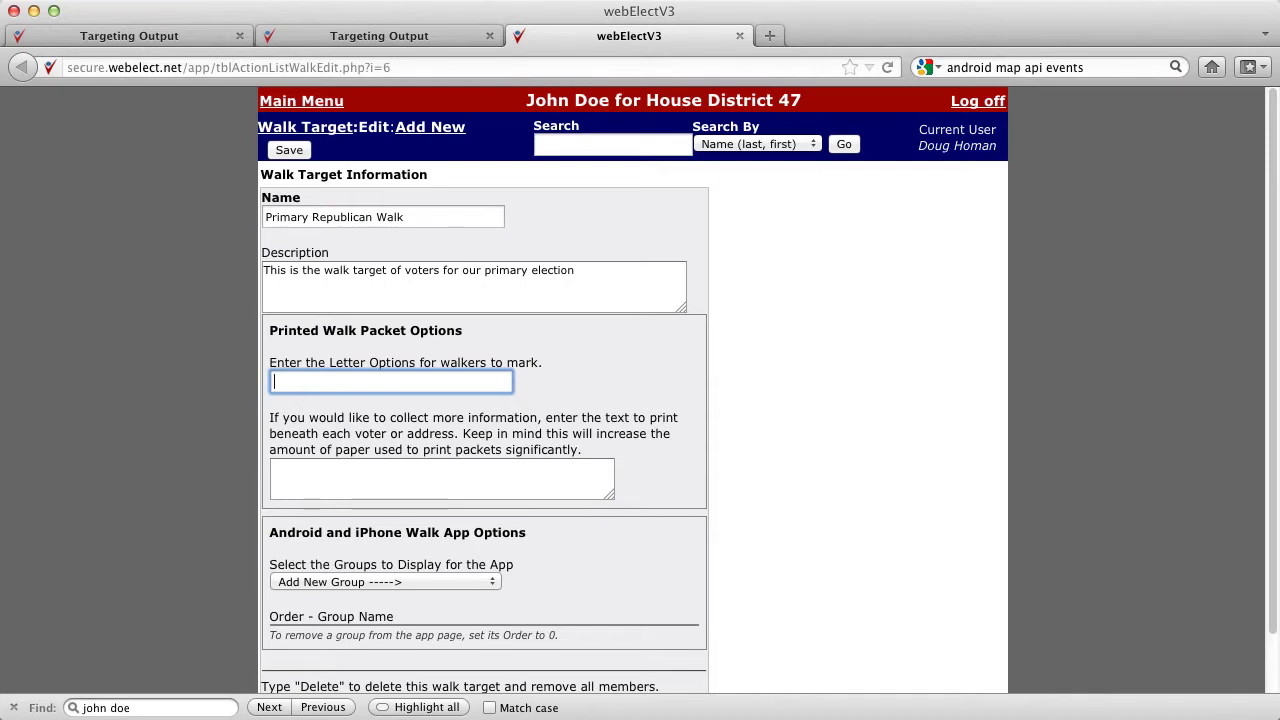
Set the printed packet's letter options to "S O U NH YS" and add blank Email and Phone lines beneath each voter.
text(S O U)
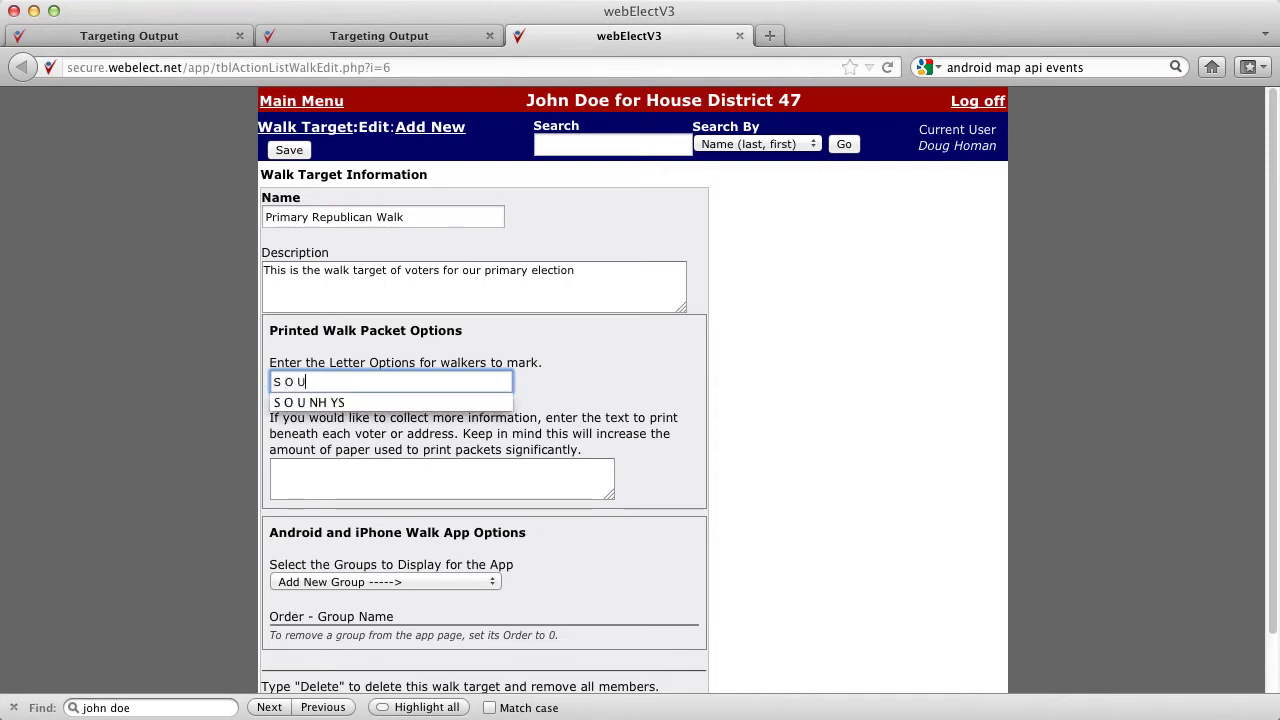
text( N)
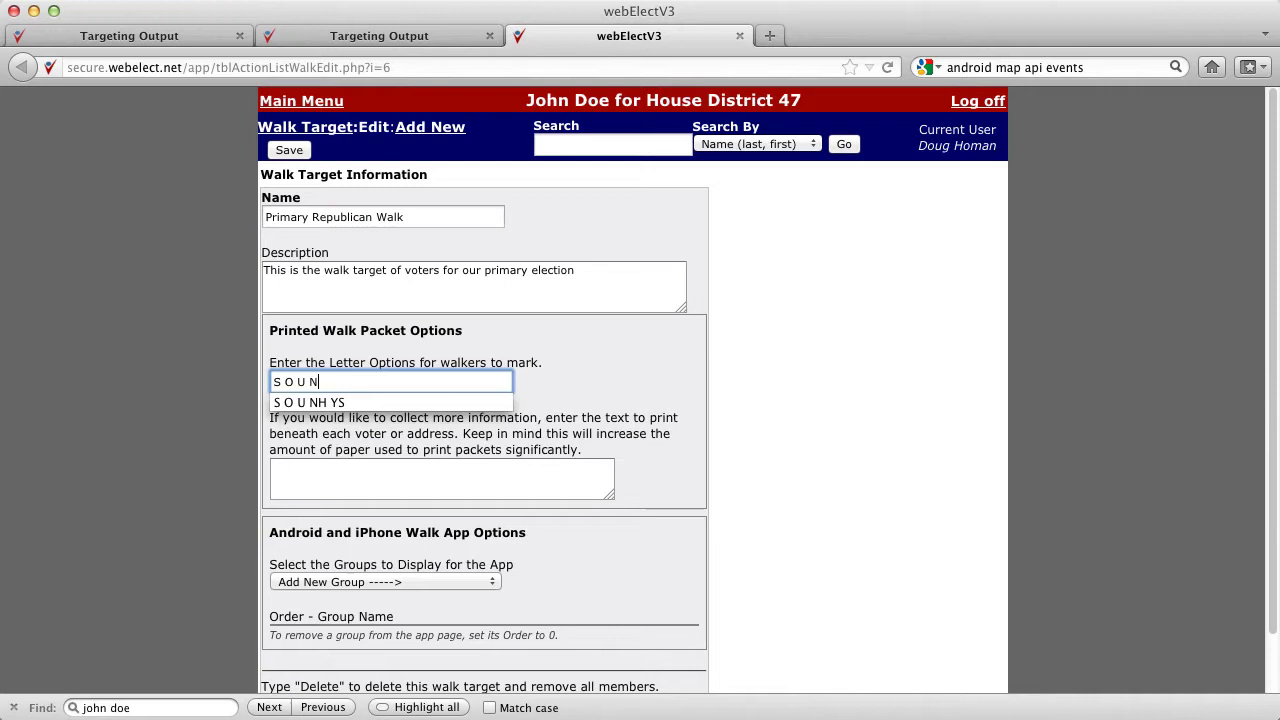
key(Down)
key(Tab)
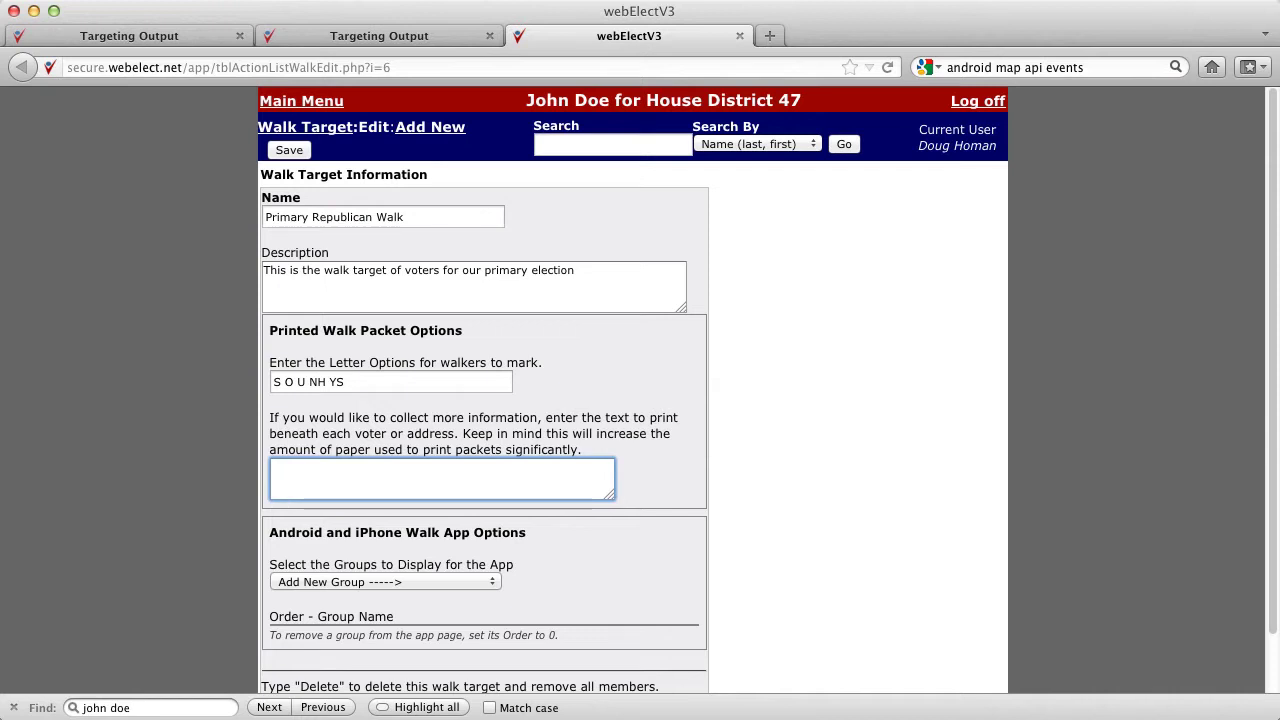
text(Email)
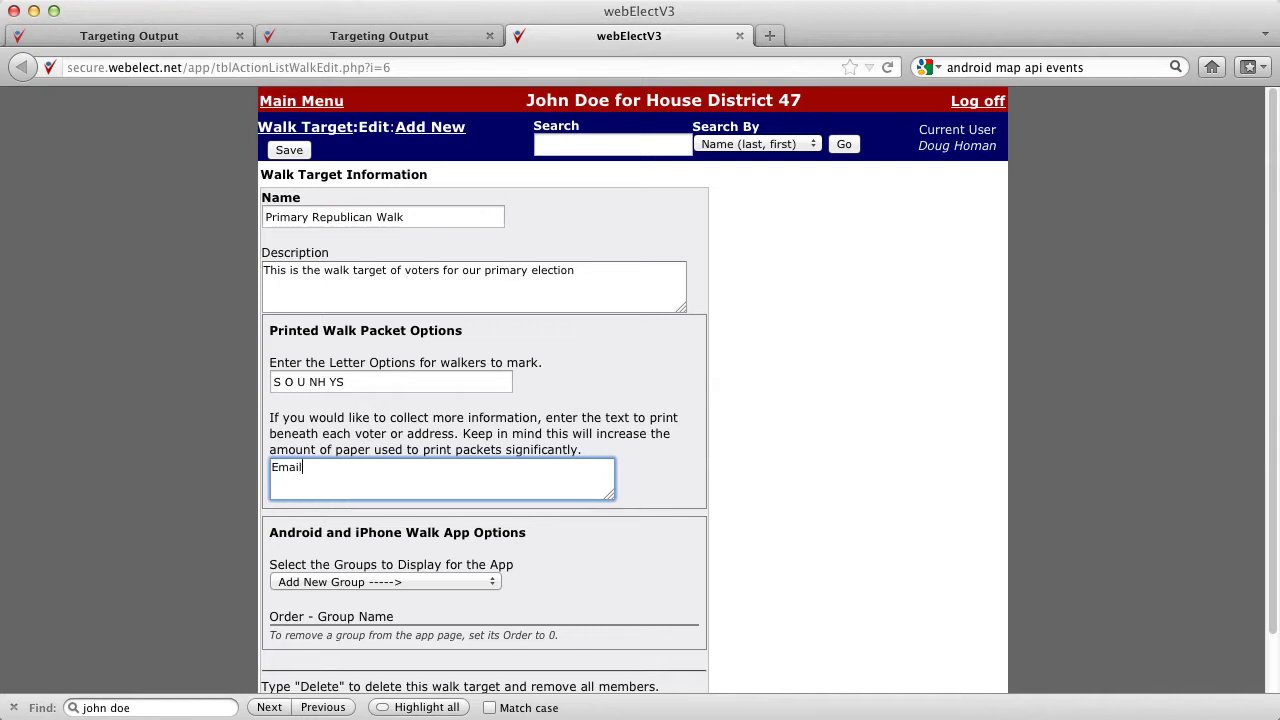
text(: ___________________)
key(Return)
text(Phone: ____________________)
key(Tab)
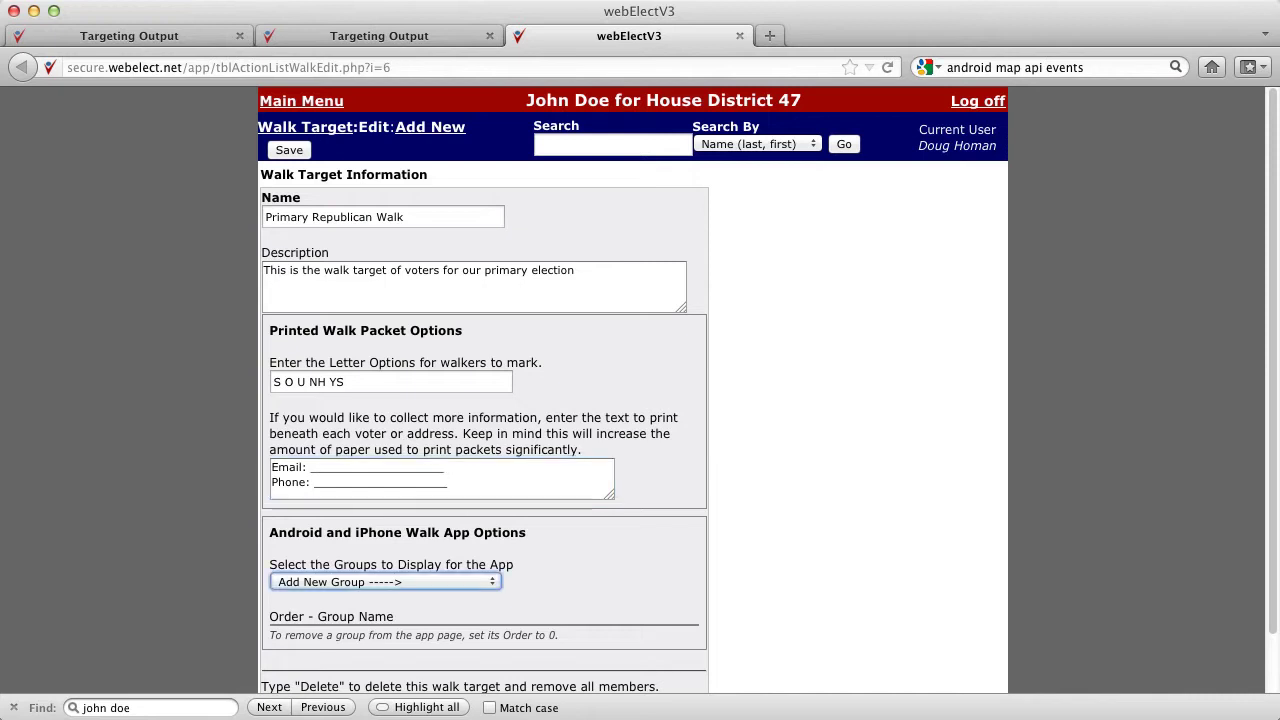
Add the groups Counts:Support, Counts:Oppose, Counts:Undecided and Don't Mail, in that order, to the walk app display.
scroll(224, 246, down, 2)
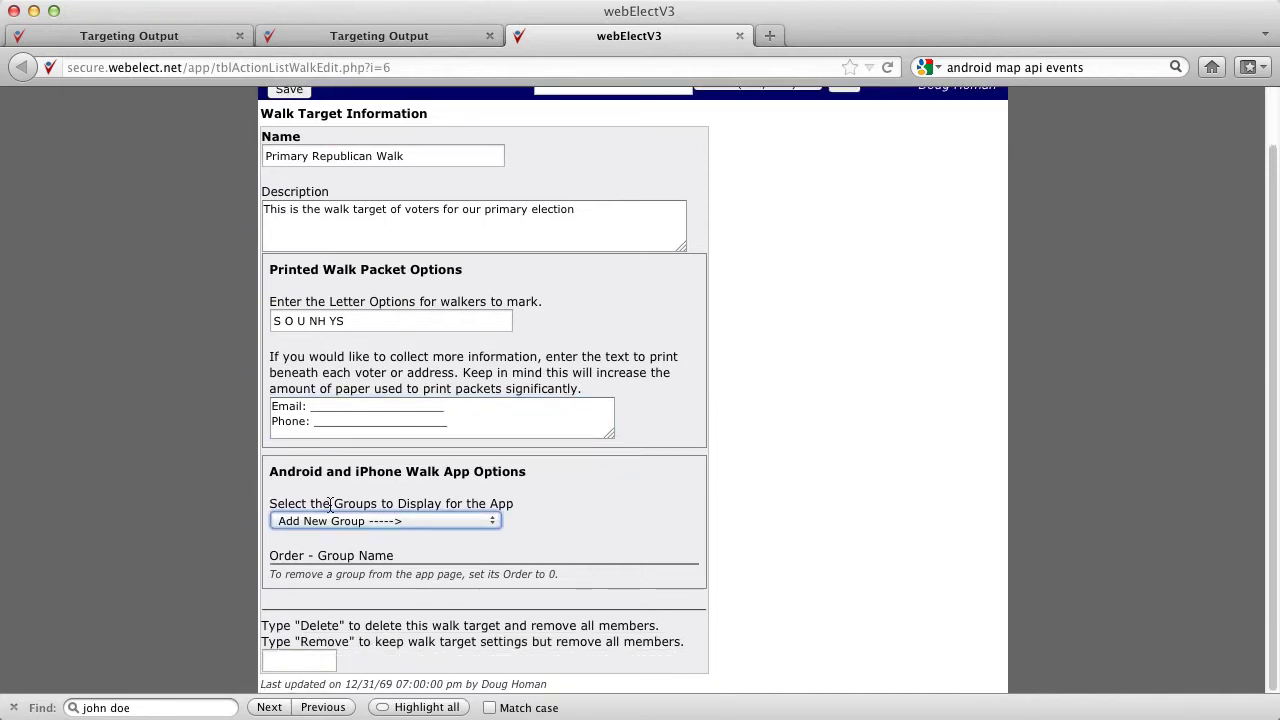
click(493, 520)
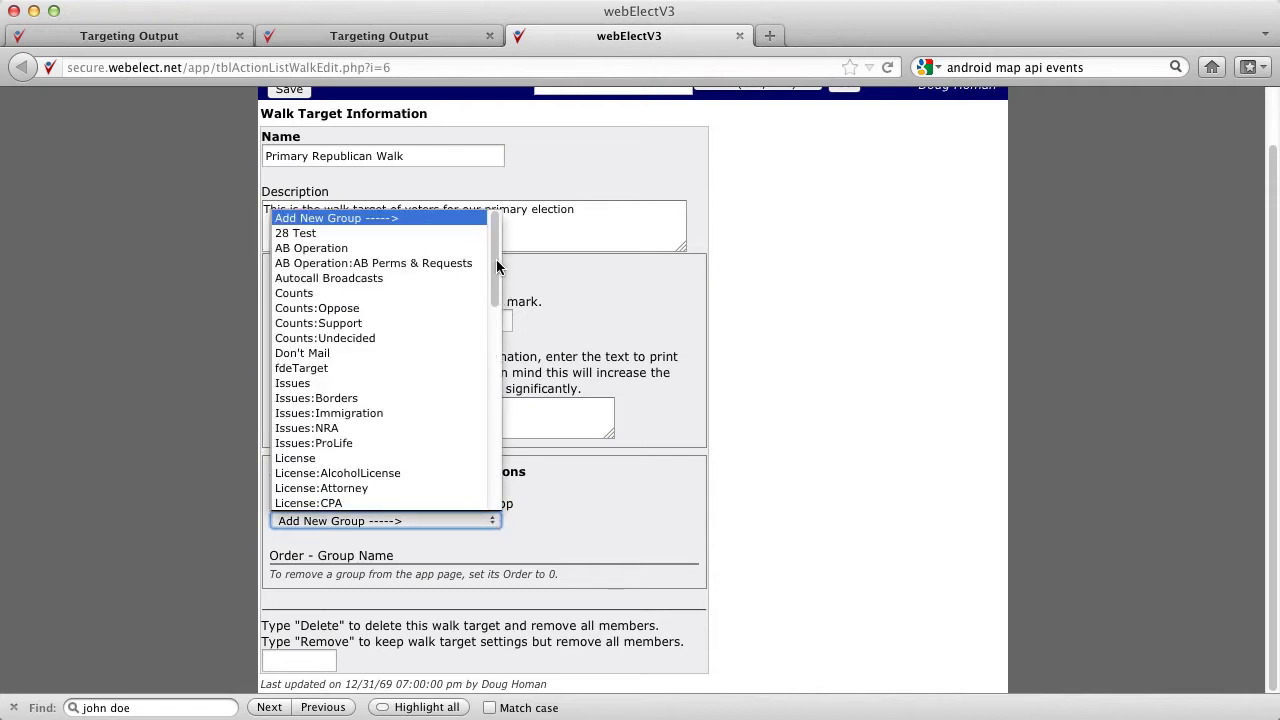
click(345, 323)
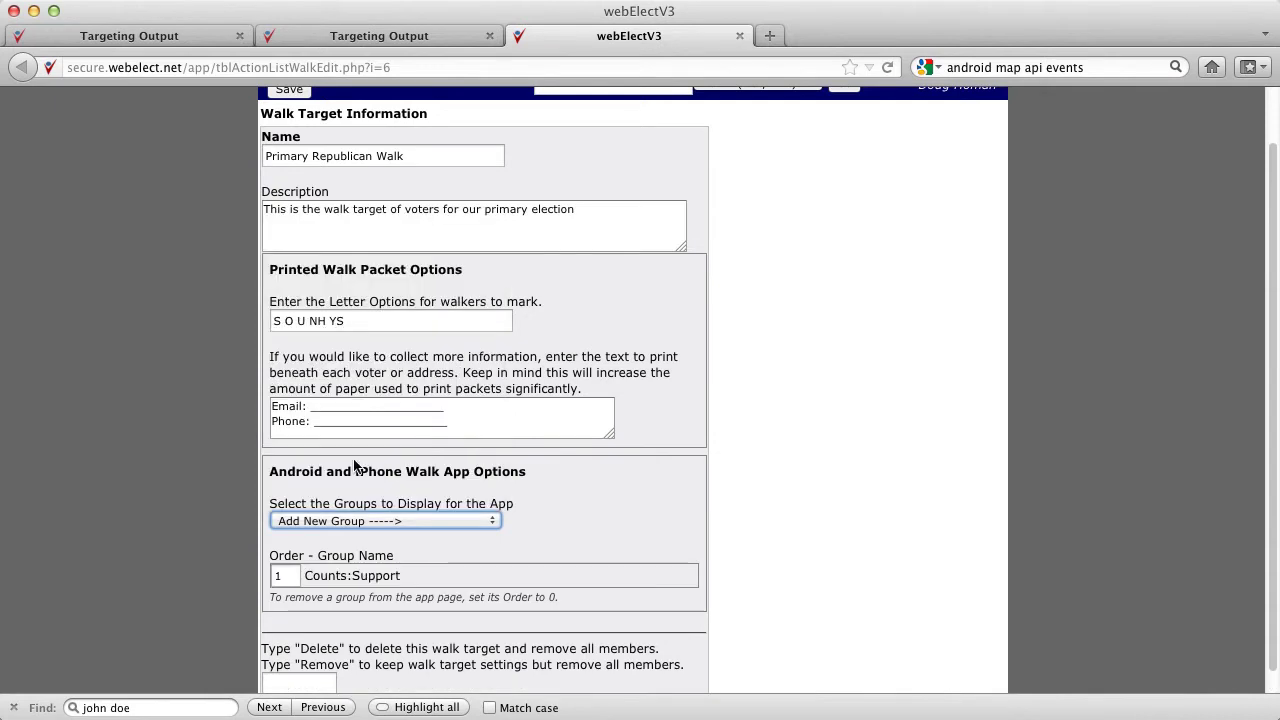
click(494, 522)
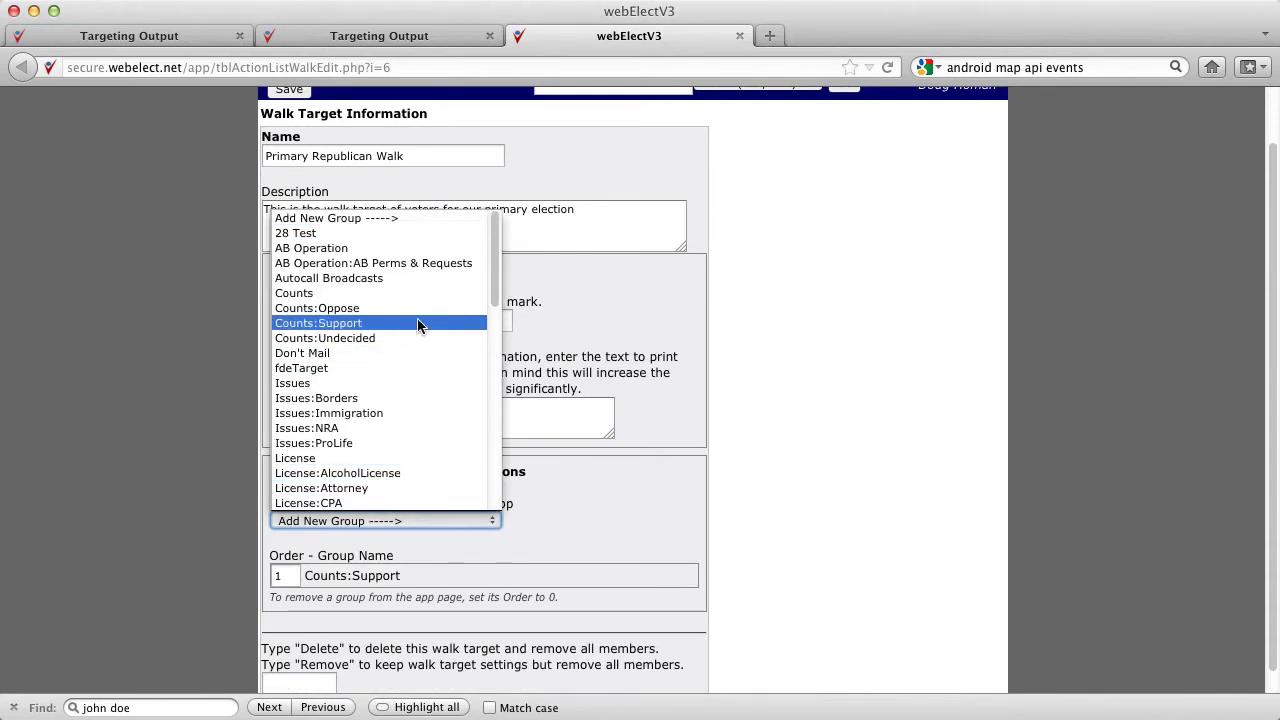
click(406, 309)
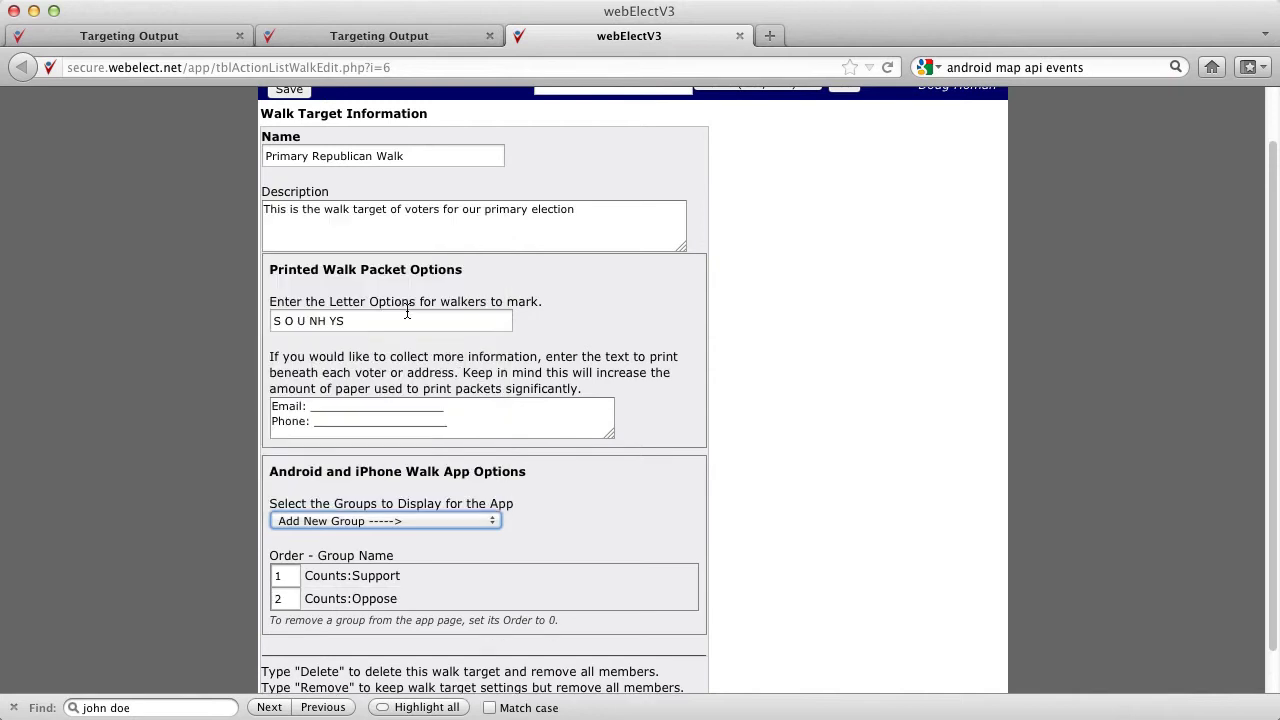
click(490, 523)
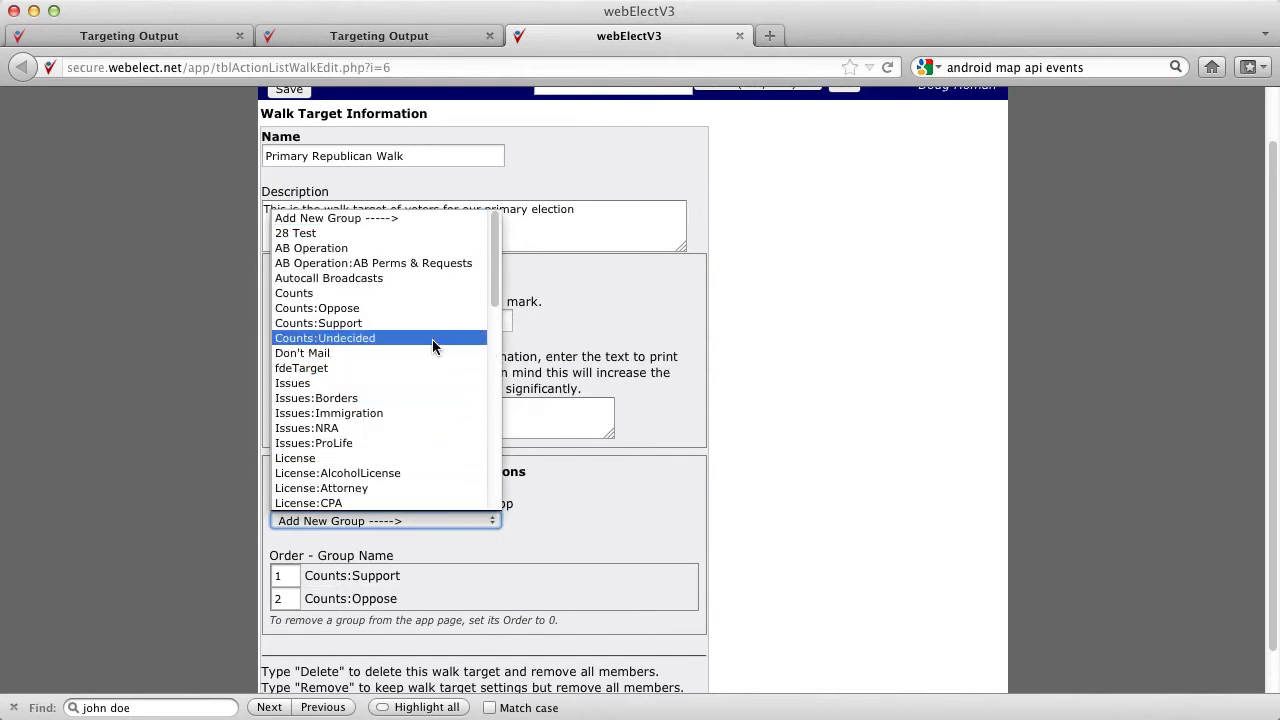
click(432, 339)
click(490, 523)
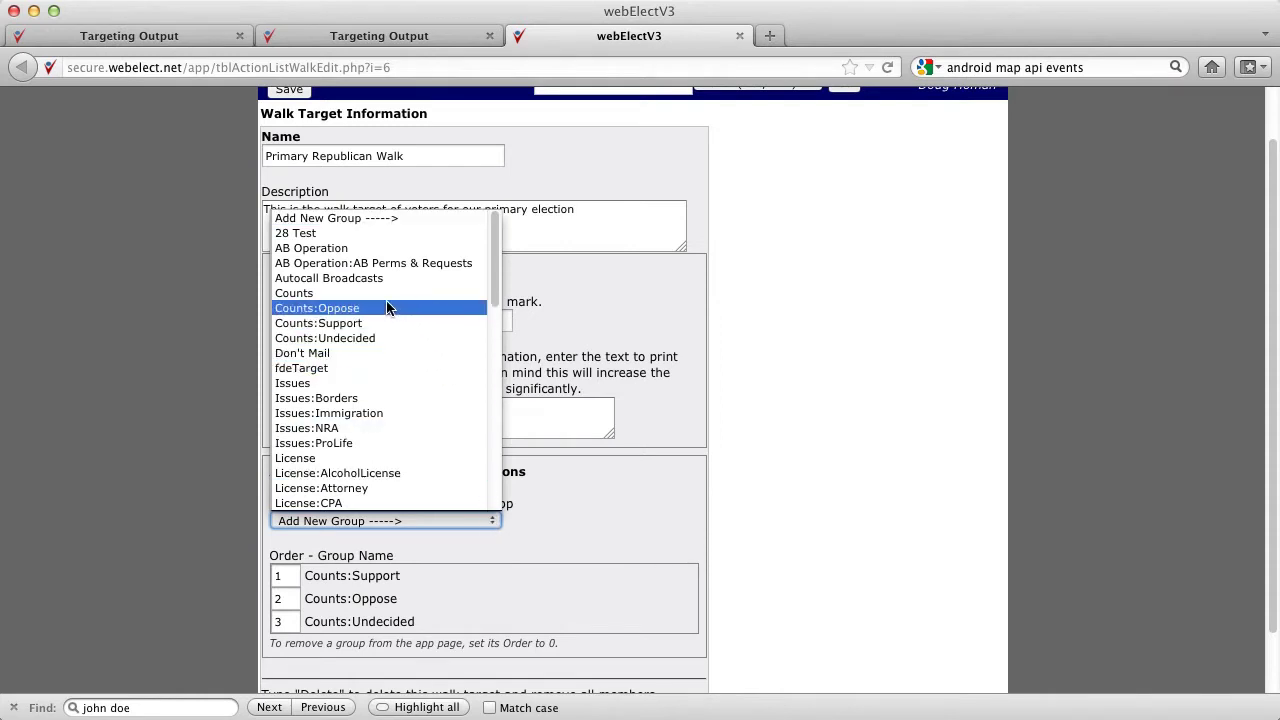
click(368, 352)
Review the walk target's packet and app settings, then save them.
scroll(788, 521, up, 1)
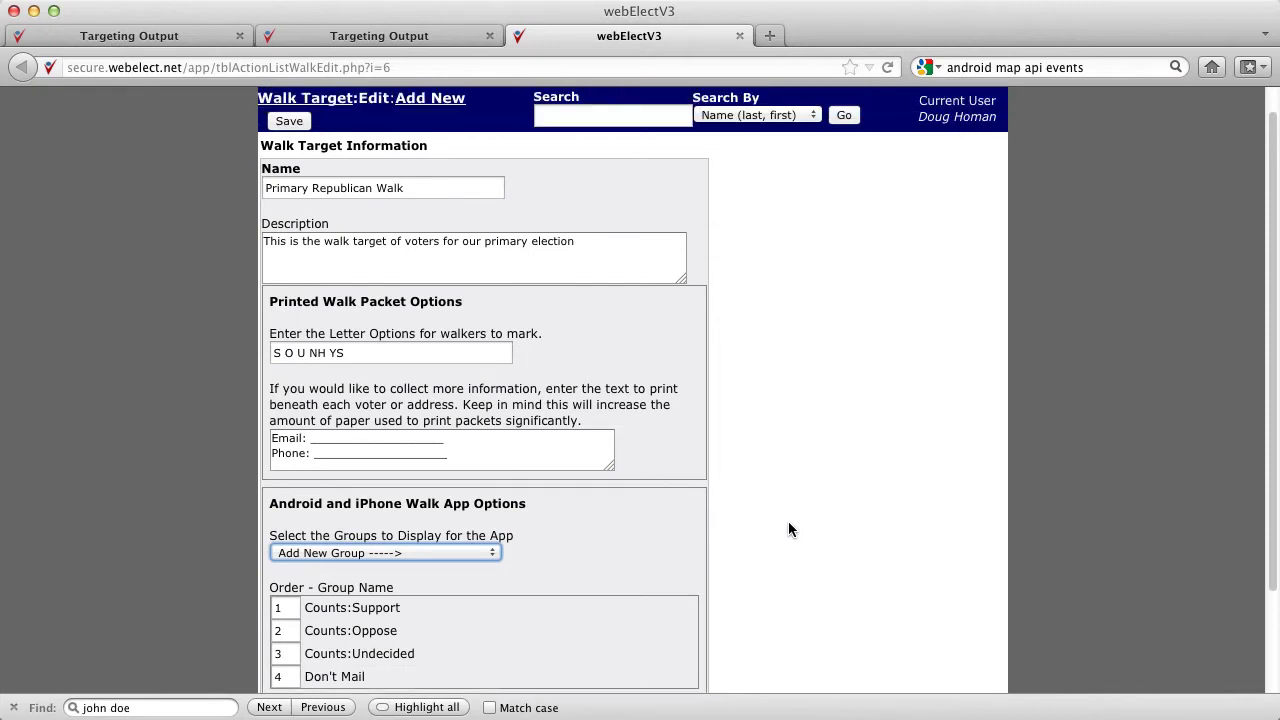
scroll(786, 525, down, 3)
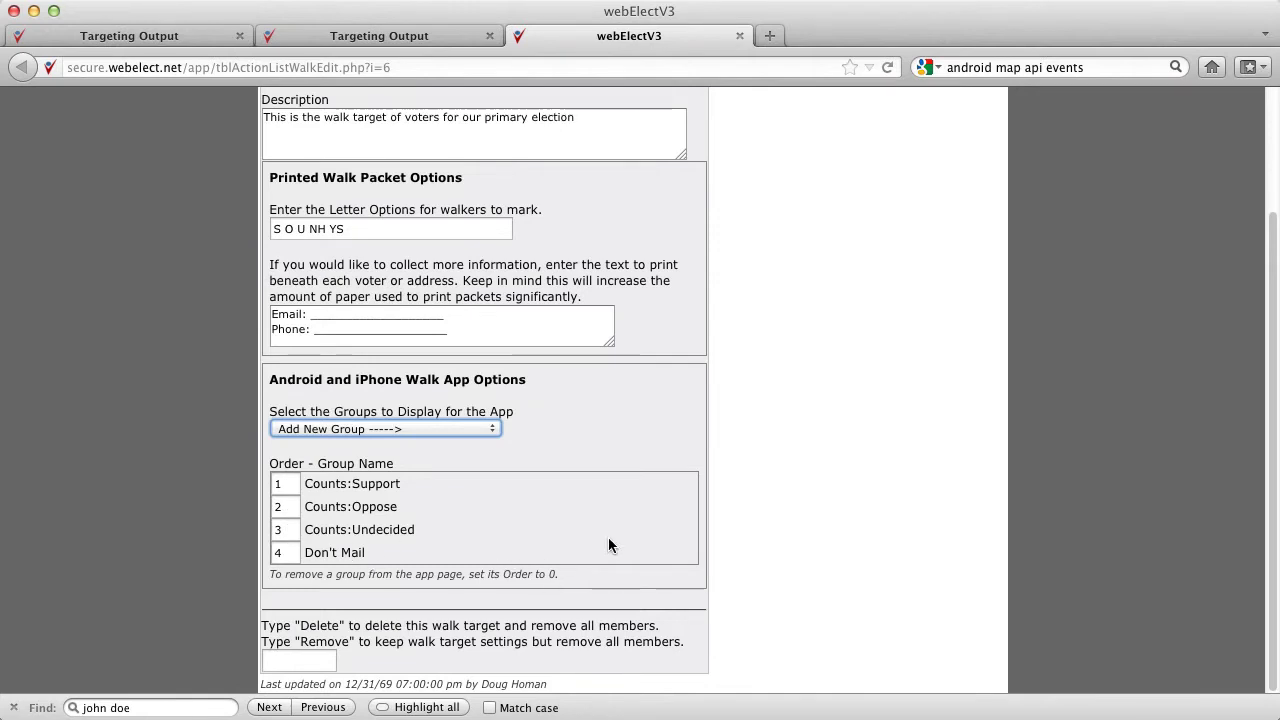
scroll(608, 545, up, 3)
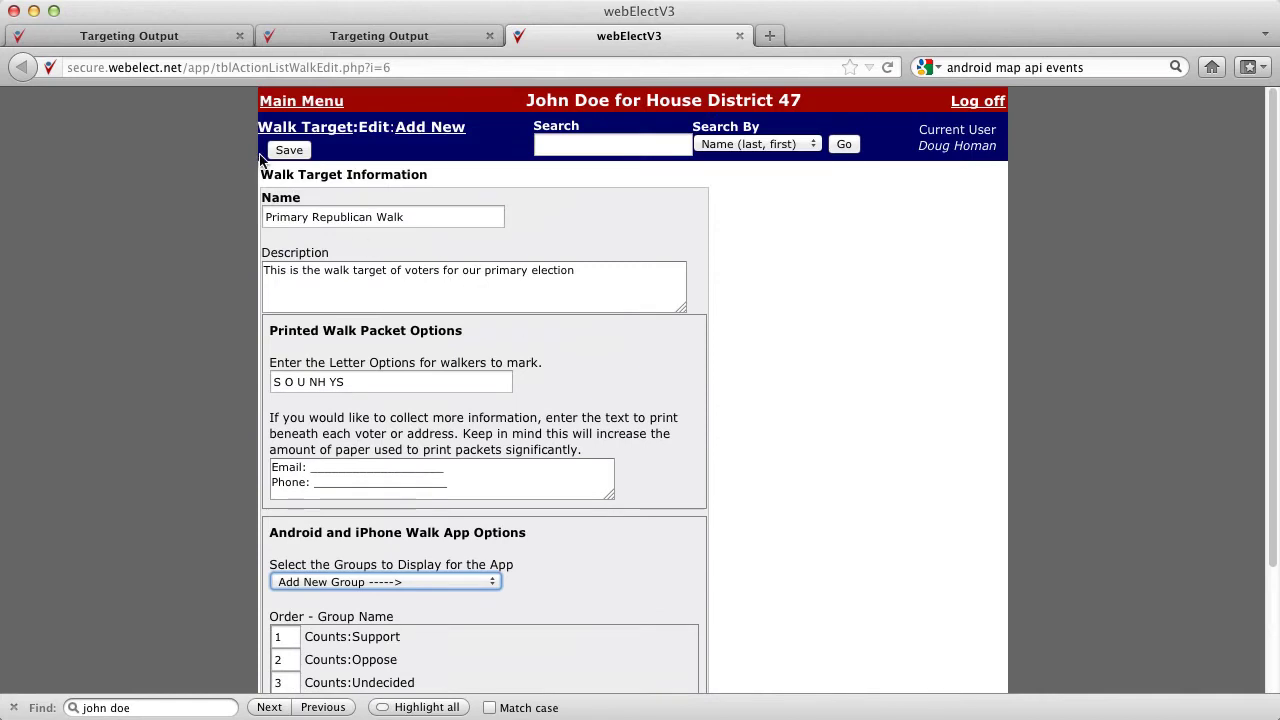
click(289, 150)
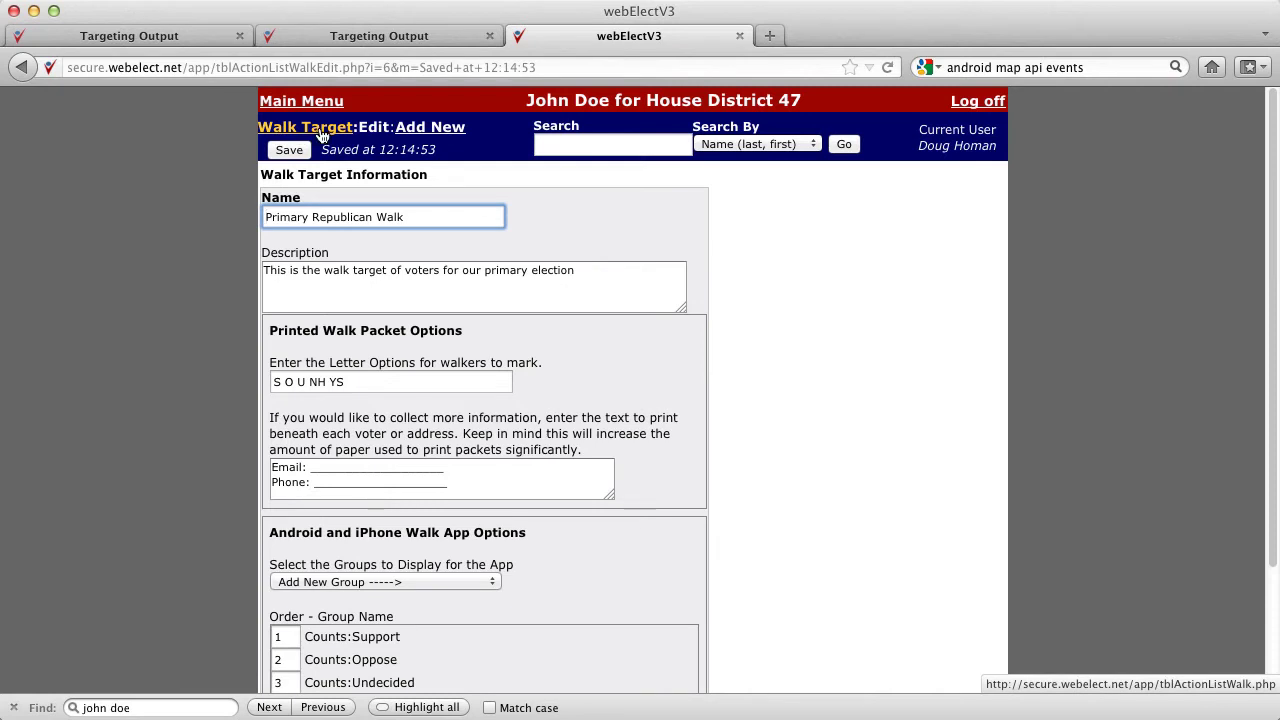
Return to the list of walk targets and open the address map for Primary Republican Walk.
click(321, 134)
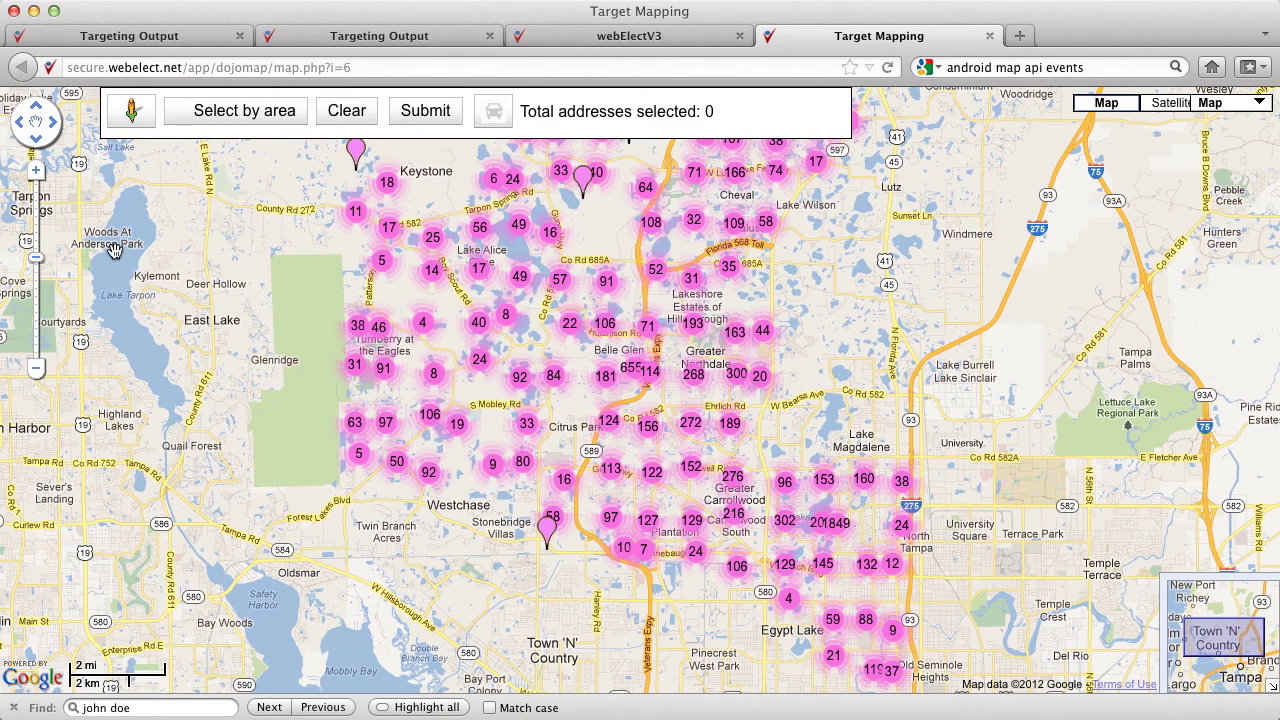
Focus the address map on the neighborhood around Redcliff Dr and Greeley Dr and start Street View there.
click(35, 233)
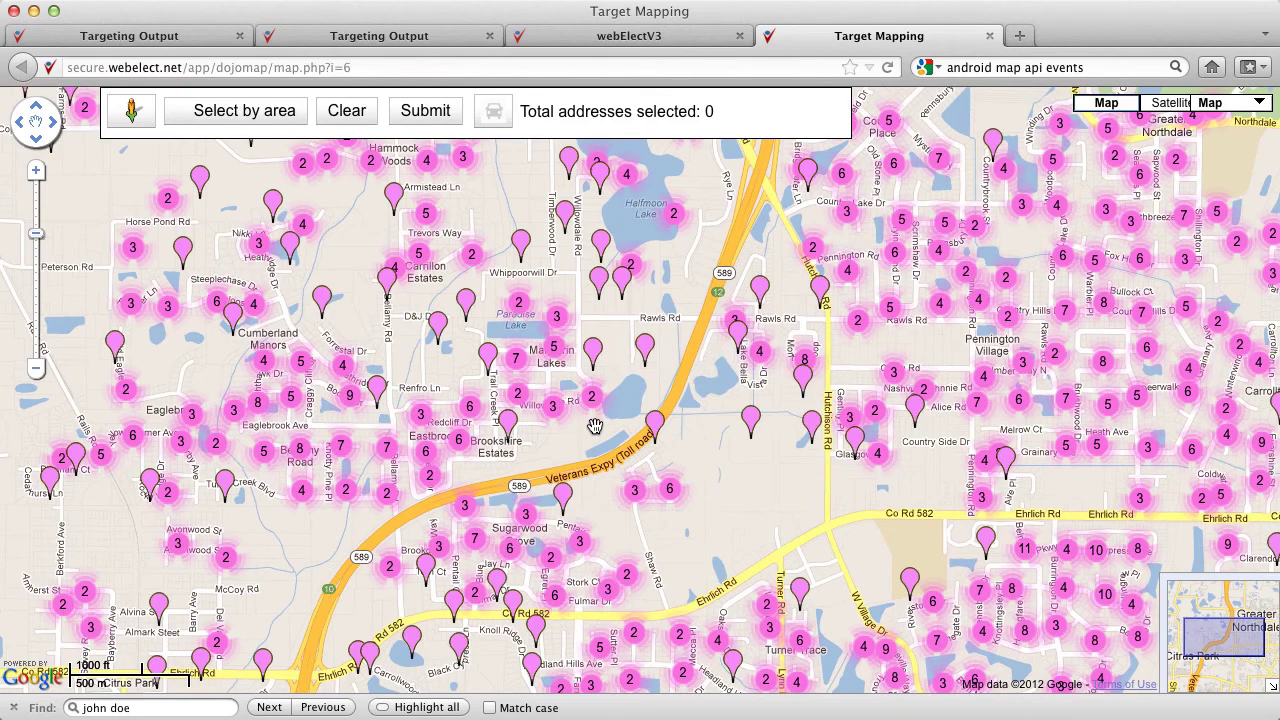
scroll(588, 435, down, 2)
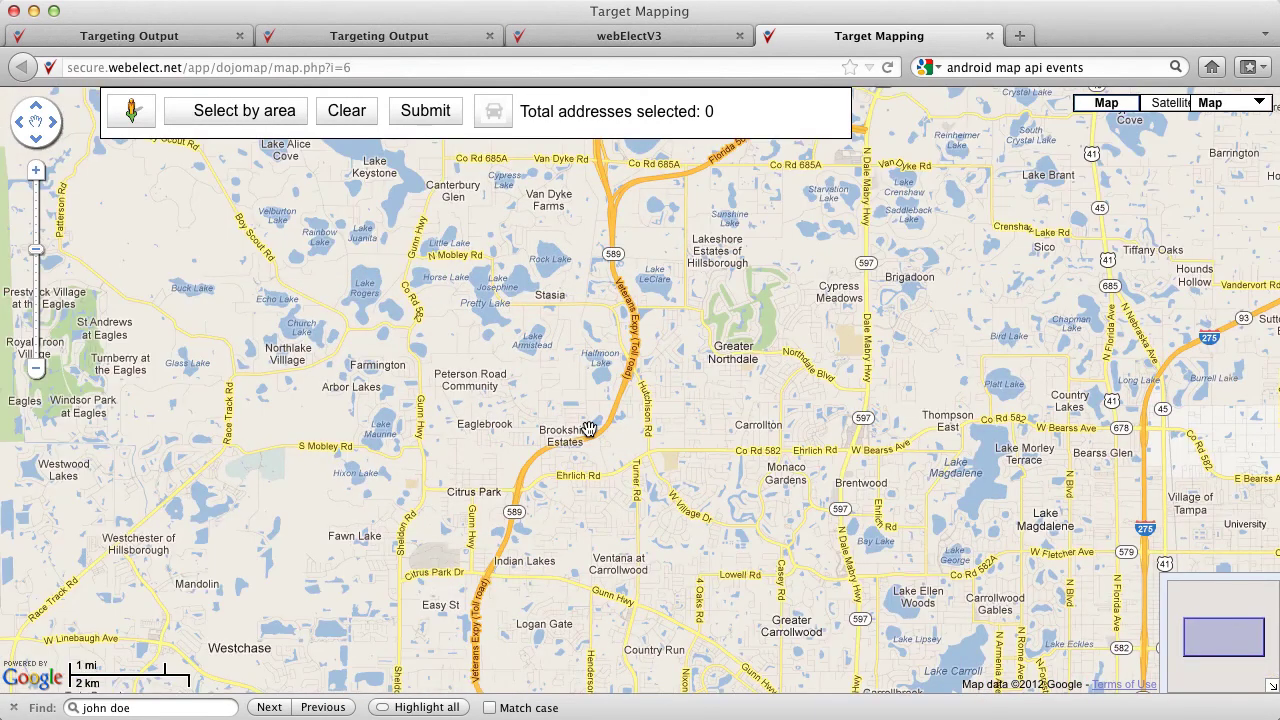
scroll(590, 436, up, 2)
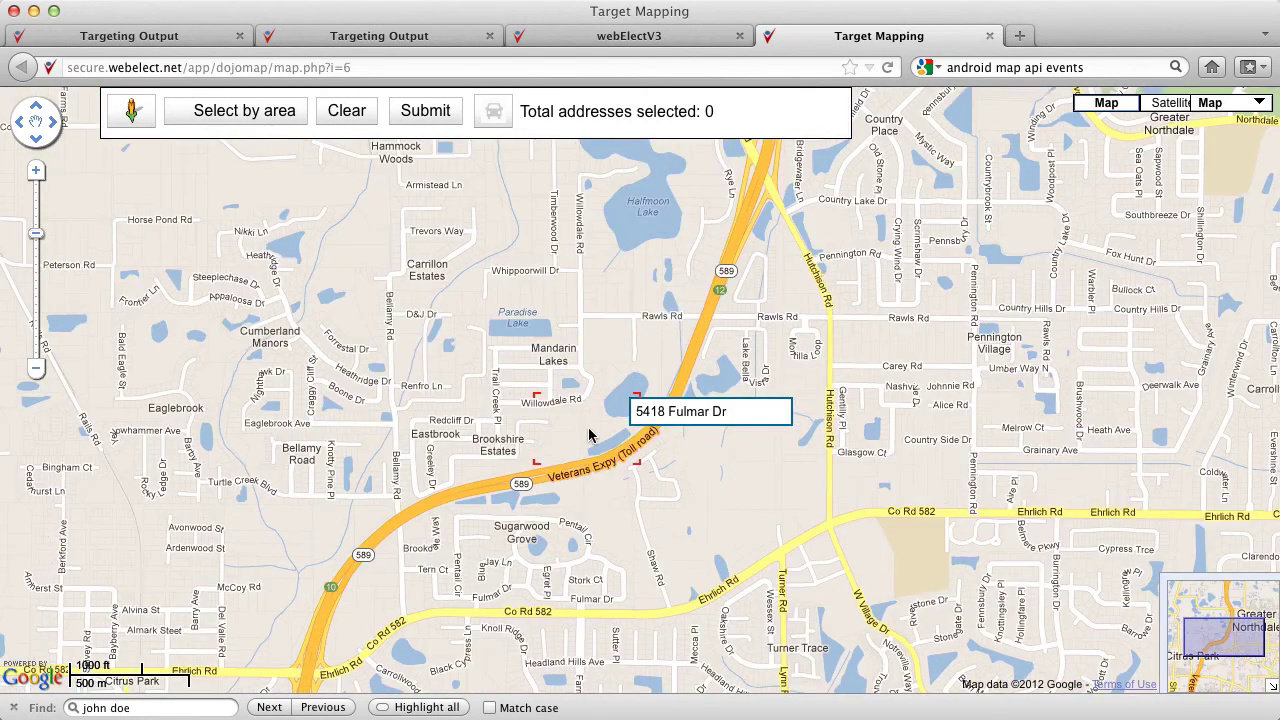
scroll(589, 430, up, 1)
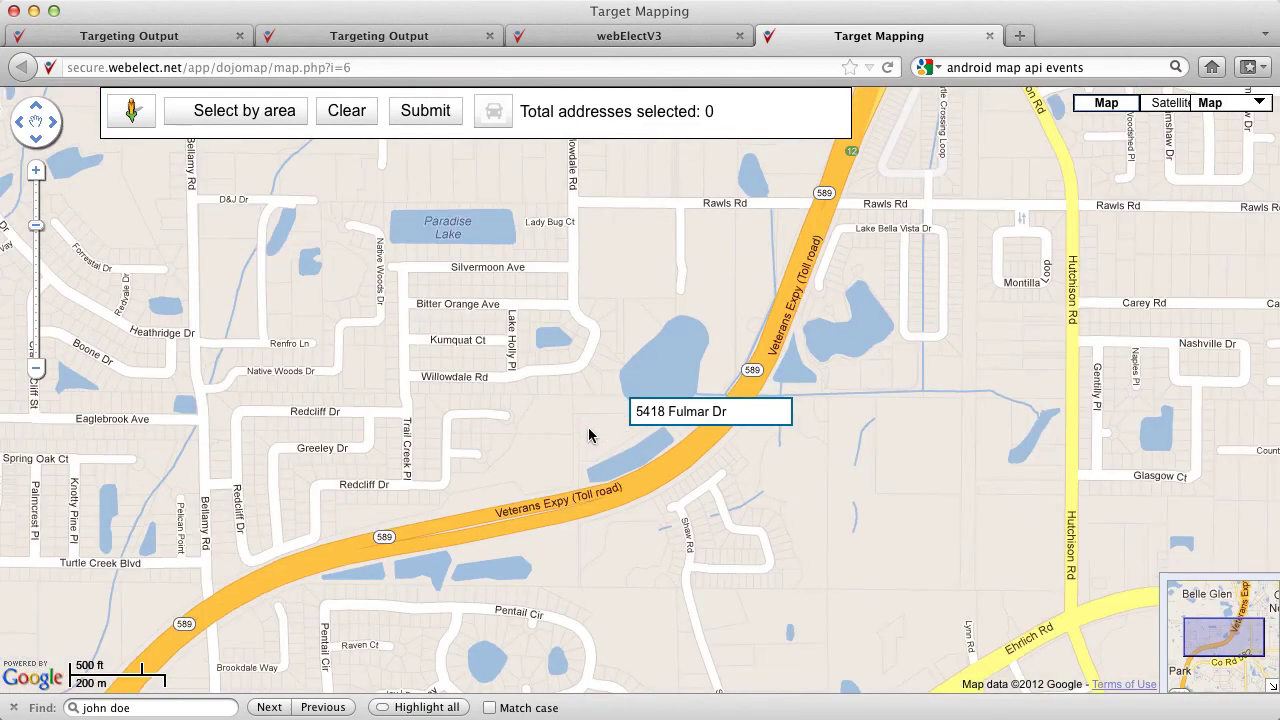
drag(451, 394, 804, 425)
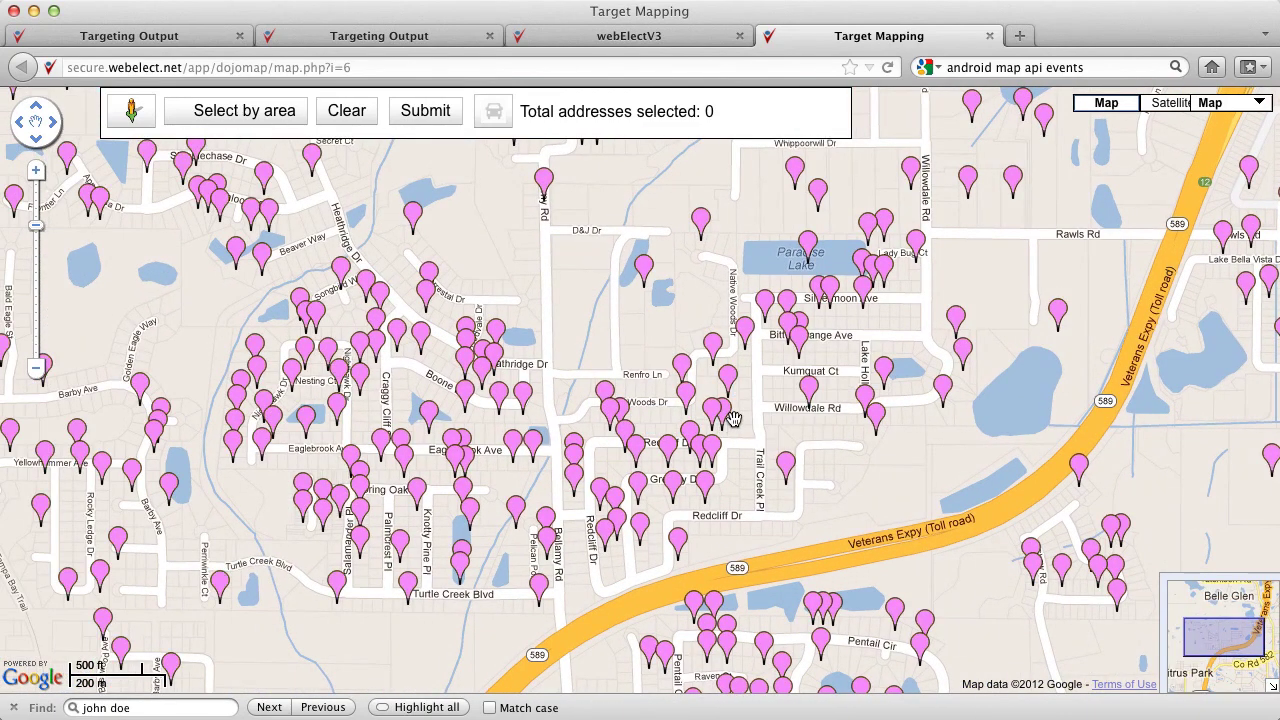
scroll(733, 418, up, 1)
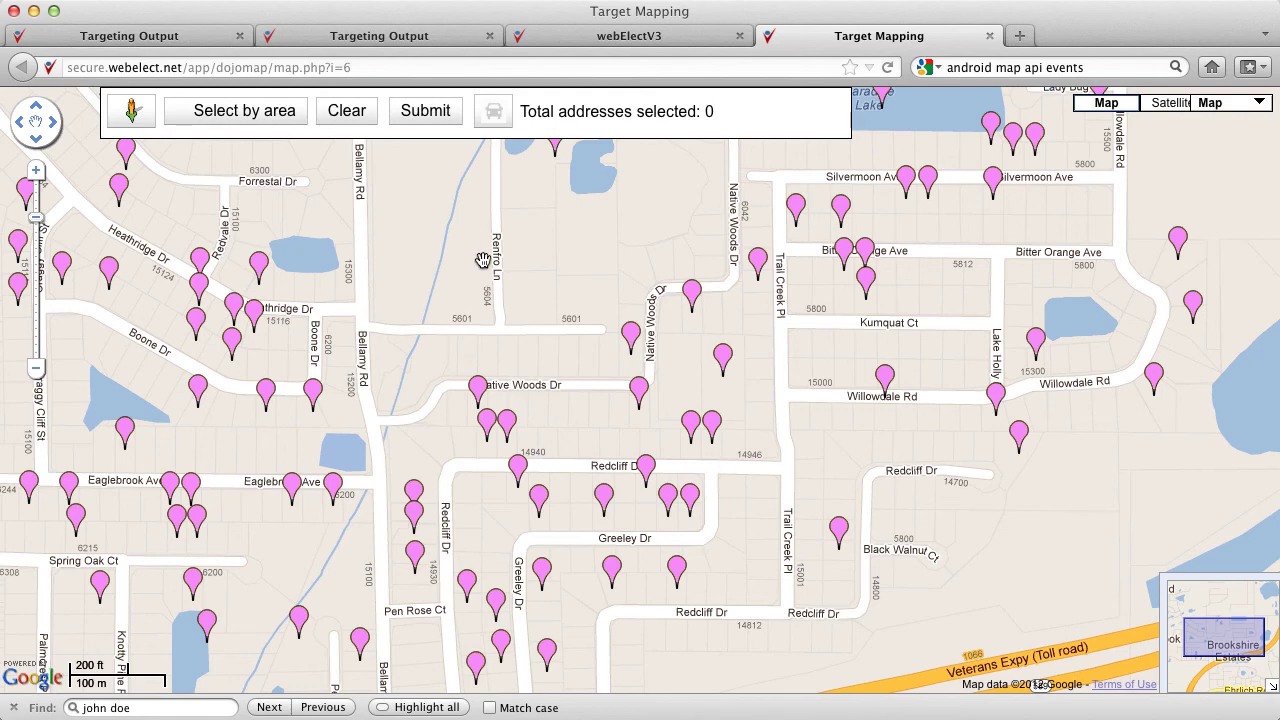
drag(480, 258, 492, 185)
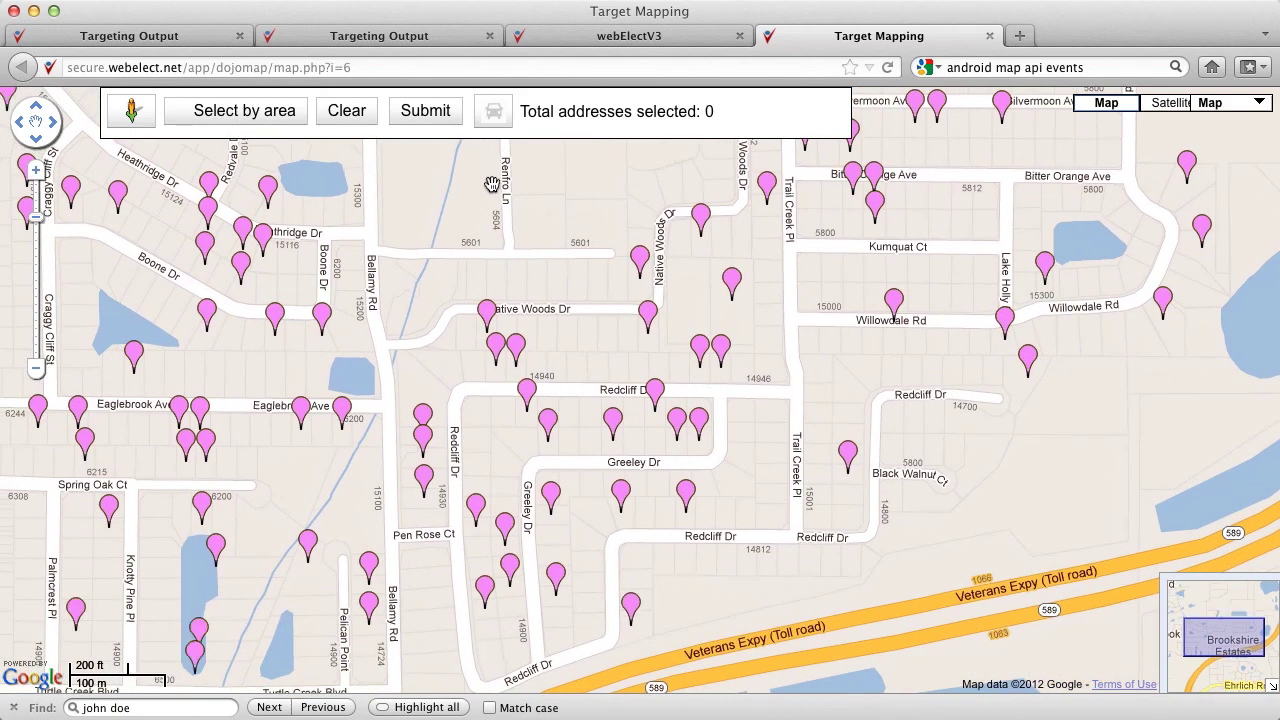
click(133, 114)
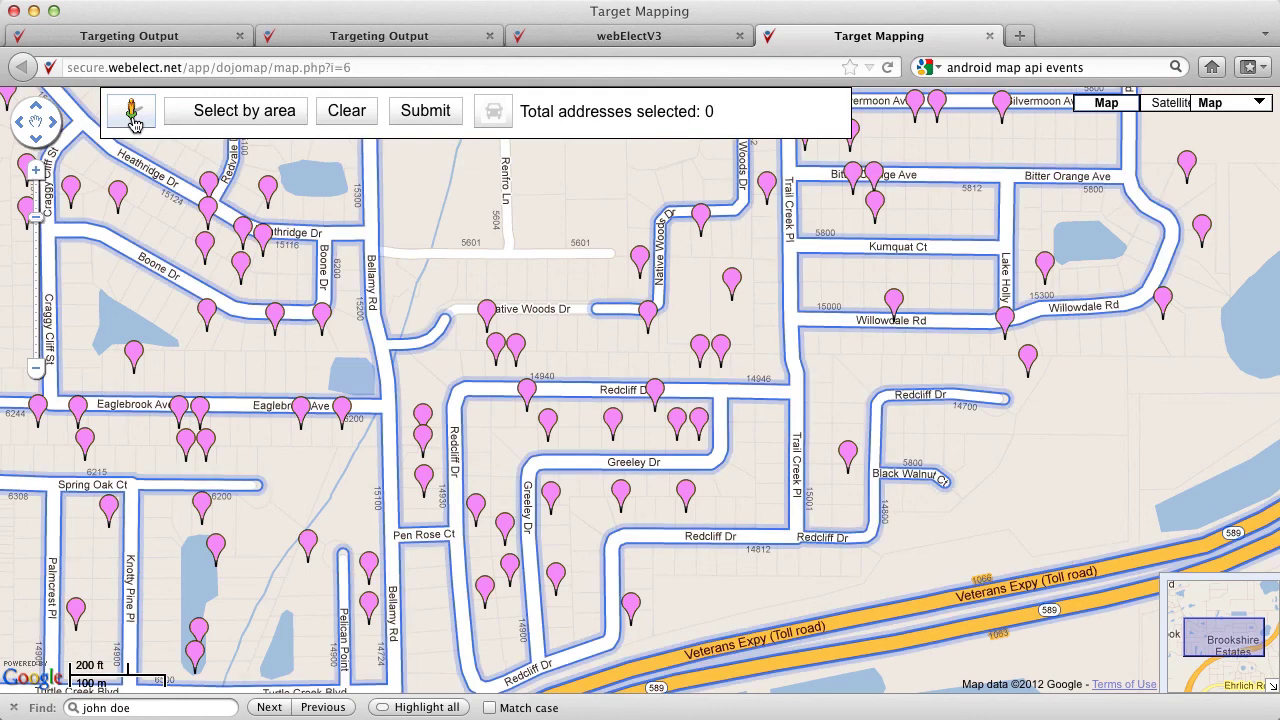